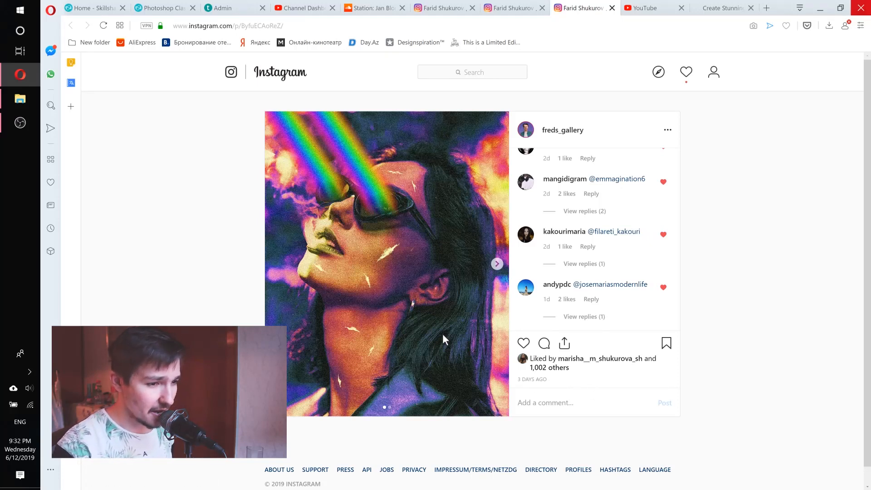
Step: Review the finished portrait artworks on Instagram and look through the classes and membership offer on the learnfromfred.com home page
scroll(590, 236, up, 5)
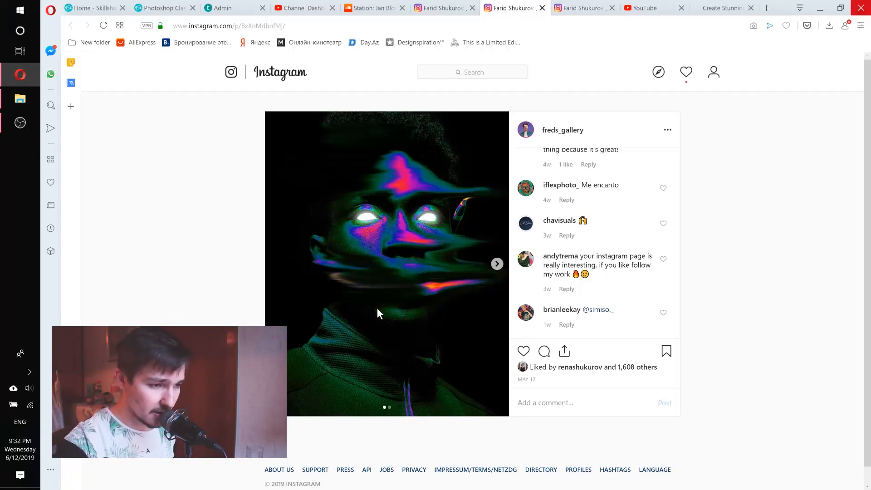
click(579, 8)
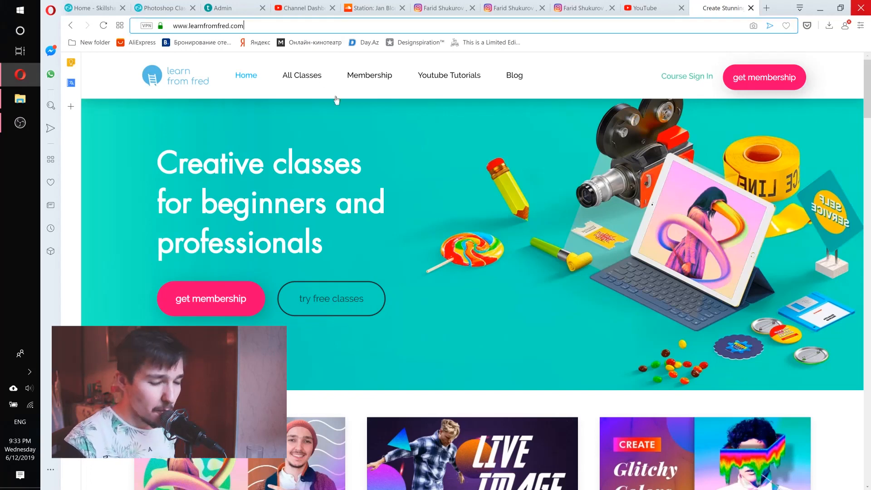
click(244, 26)
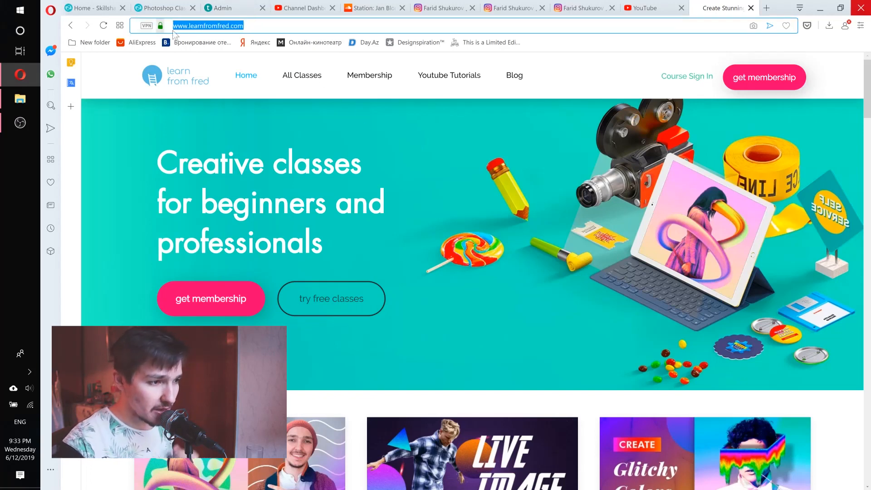
click(360, 171)
scroll(431, 247, down, 5)
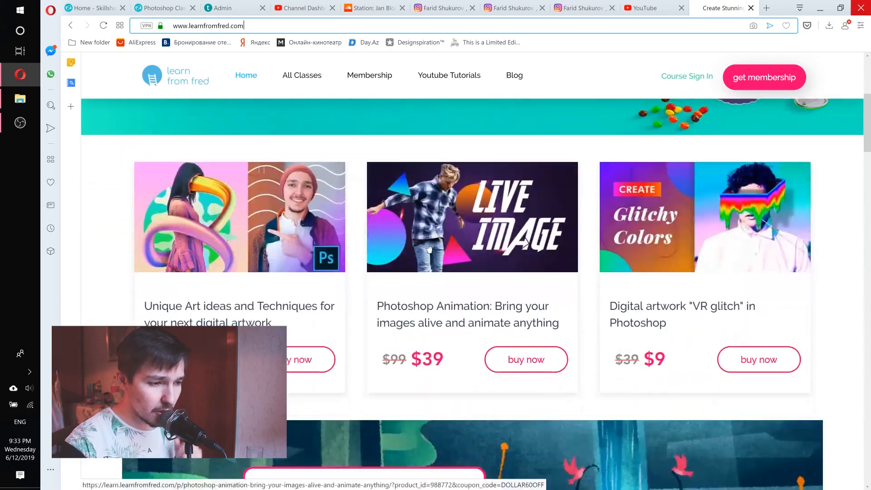
scroll(388, 238, down, 10)
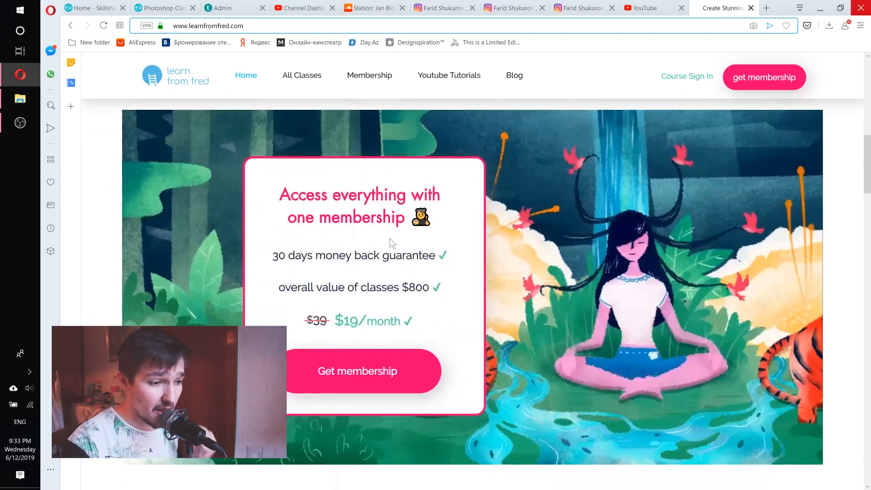
scroll(390, 239, down, 2)
scroll(390, 239, up, 10)
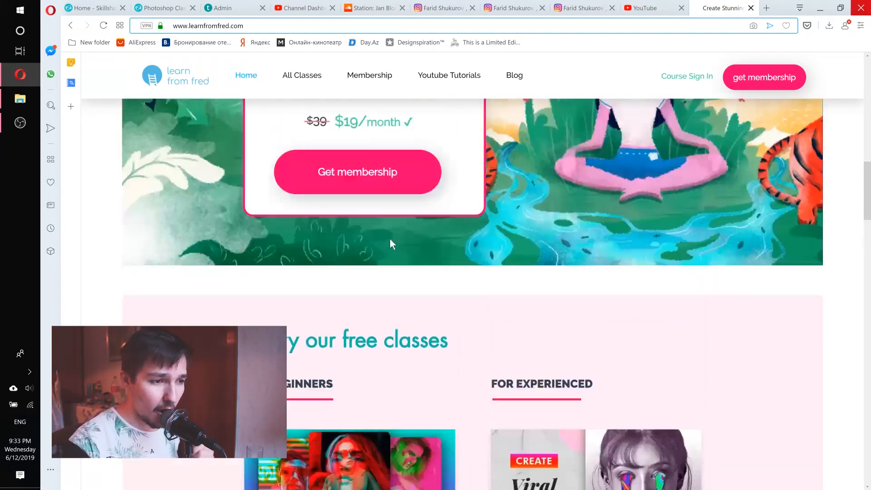
scroll(390, 240, up, 3)
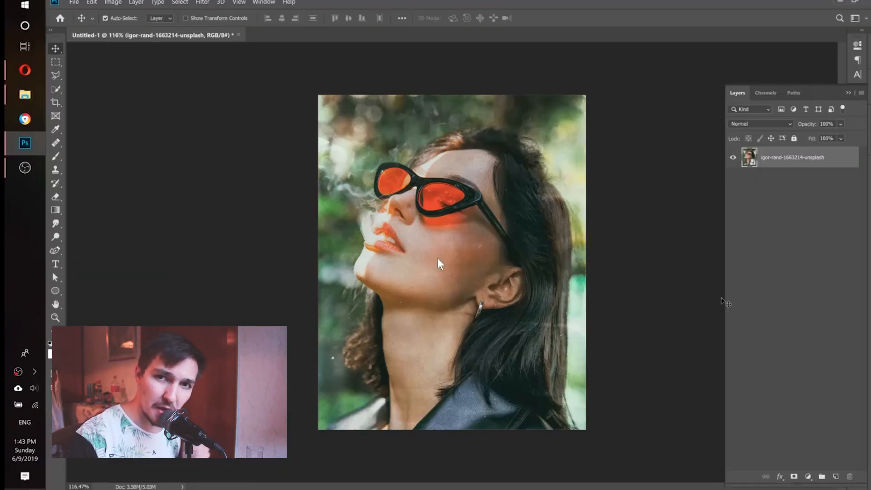
Step: In Photoshop, apply the HSB/HSL filter to the portrait smart object with HSL input mode and RGB row order
click(202, 3)
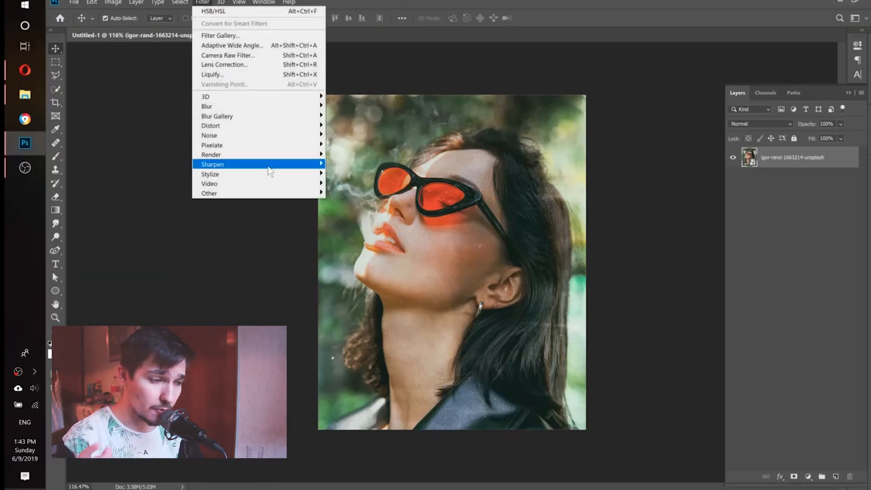
mouse_move(323, 195)
click(346, 213)
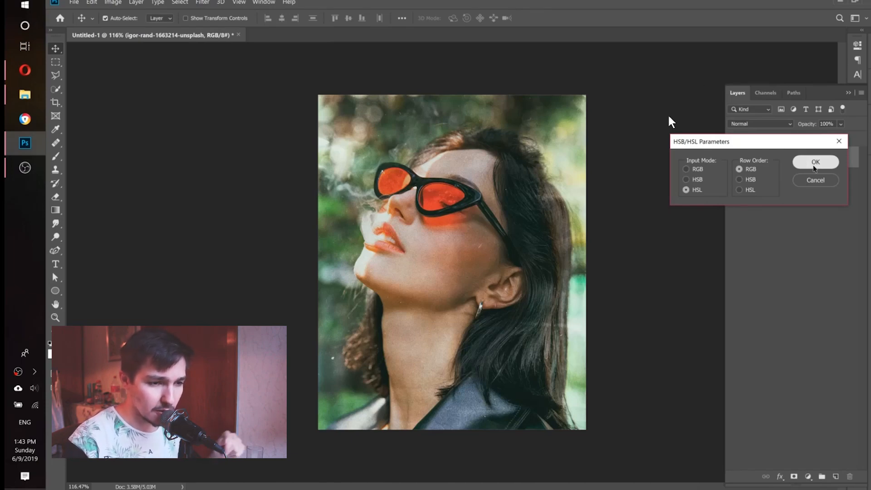
click(815, 164)
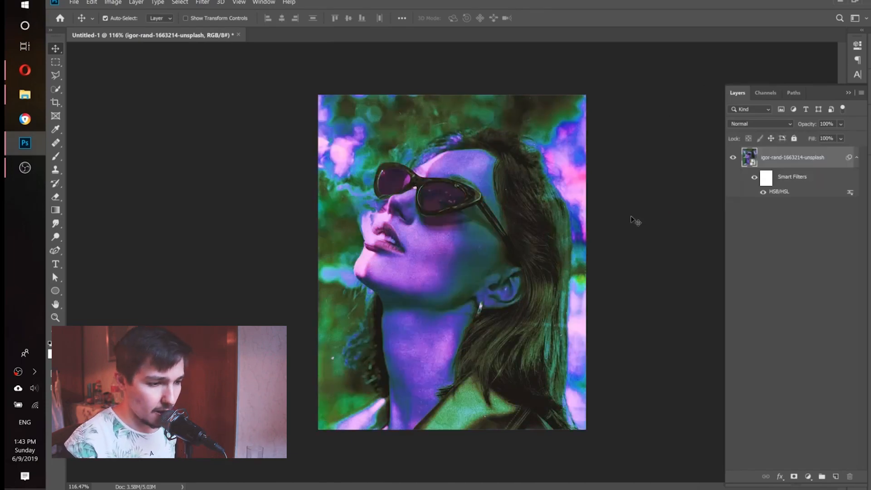
Step: Add a Hue/Saturation adjustment layer above the portrait and set its Hue to +110
click(808, 478)
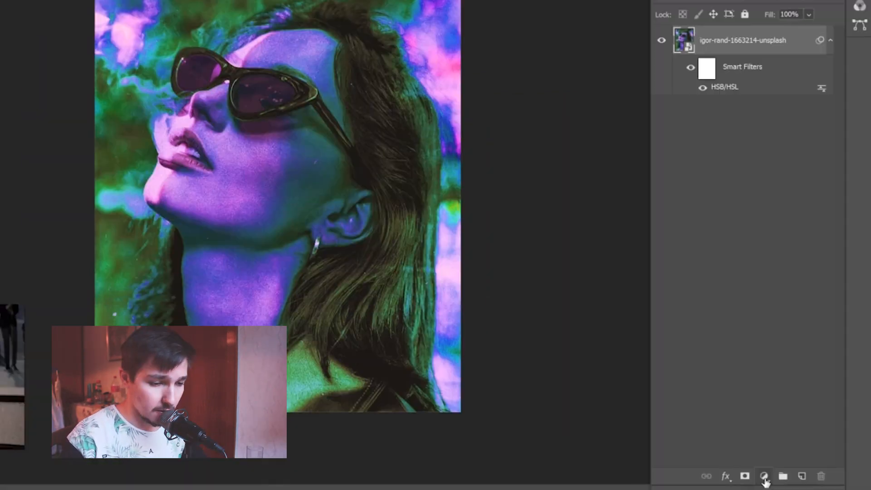
click(766, 476)
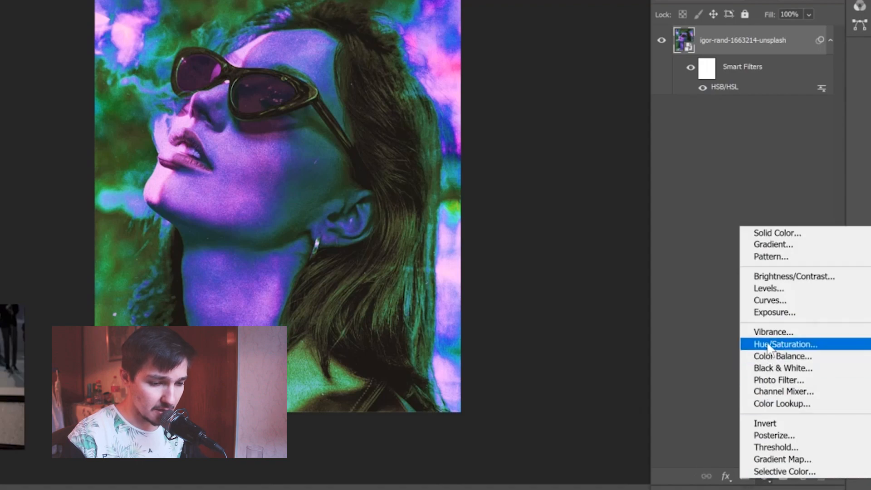
click(771, 290)
drag(712, 116, 804, 120)
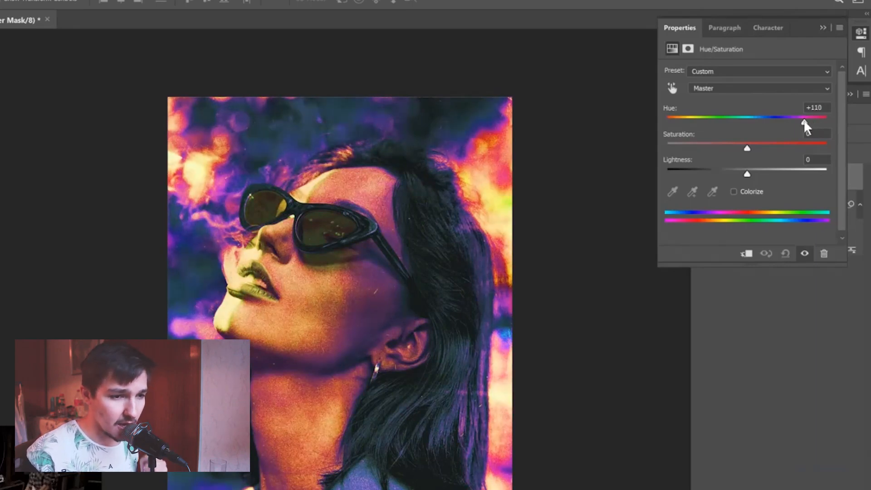
click(822, 28)
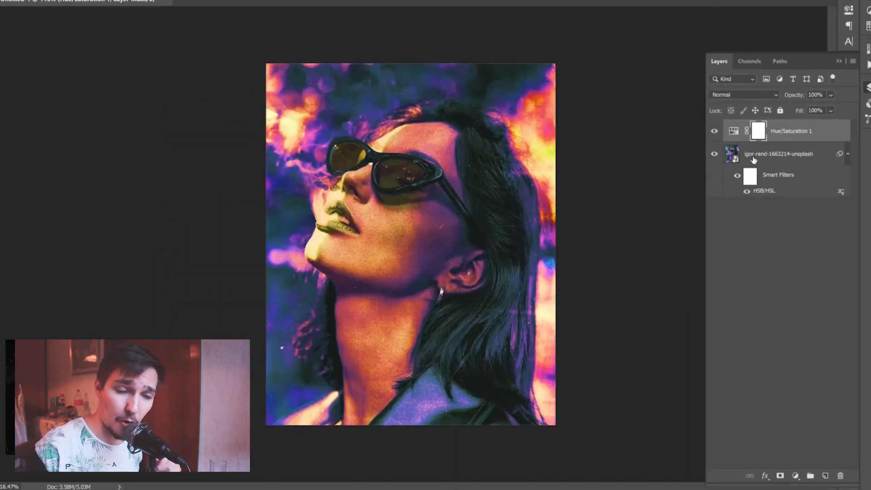
Step: Add a layer mask to the portrait layer and brush a small jagged crack through the woman's cheek
click(754, 161)
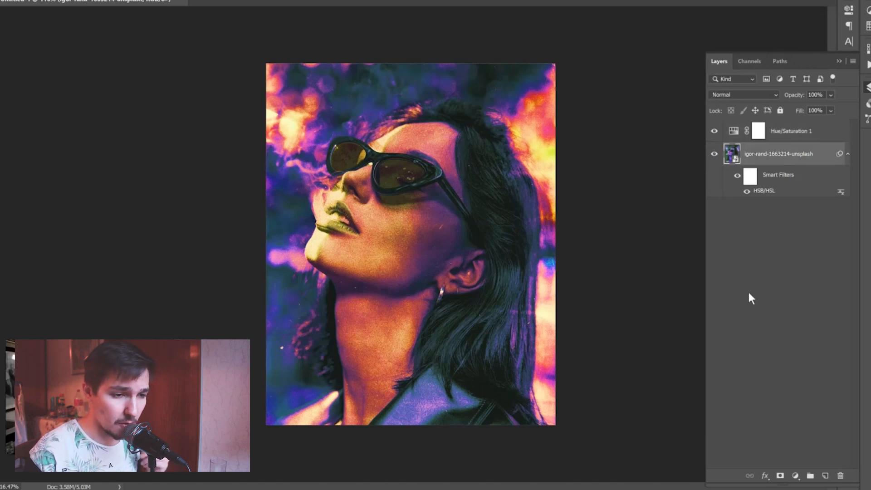
click(781, 476)
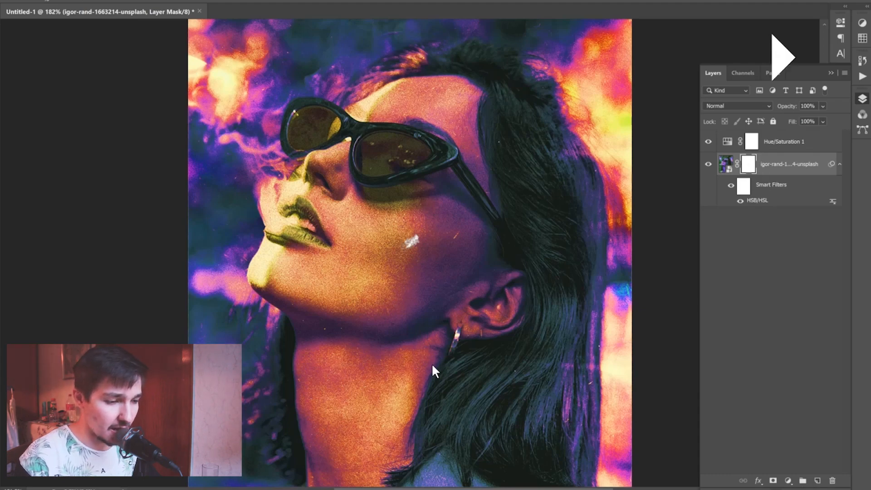
mouse_move(413, 239)
mouse_down()
mouse_move(404, 249)
mouse_move(421, 250)
mouse_move(388, 250)
mouse_up()
click(414, 241)
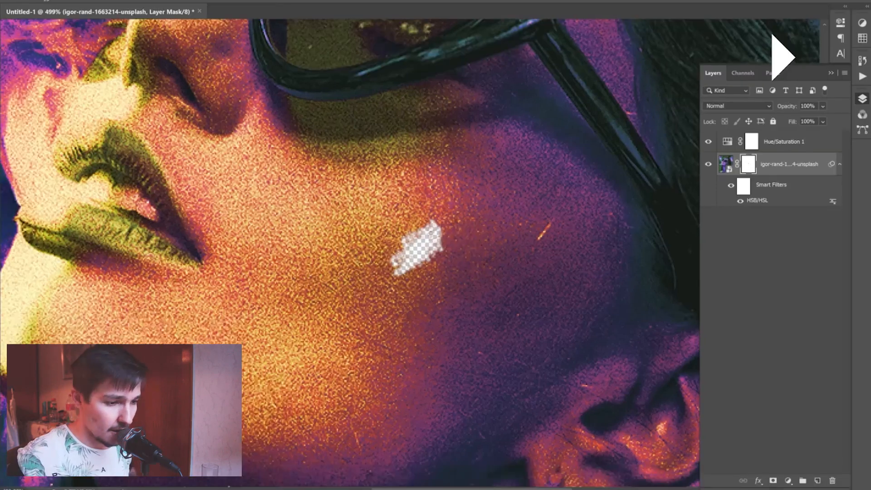
mouse_move(432, 259)
mouse_down()
mouse_move(463, 242)
mouse_move(406, 265)
mouse_move(378, 289)
mouse_up()
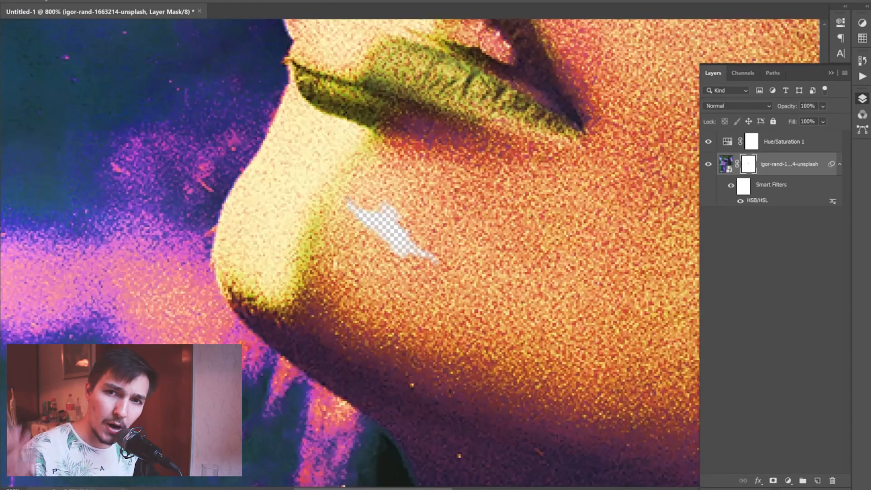
Step: Refine the chin crack on the portrait's mask with a 3 px brush and paint further small cracks on the forehead and neck
scroll(338, 195, up, 4)
alt+right_click(352, 204)
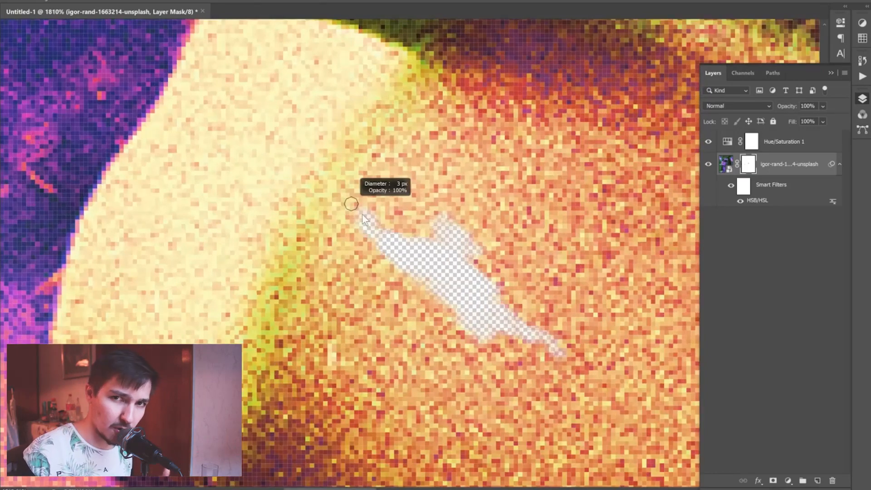
scroll(351, 209, down, 5)
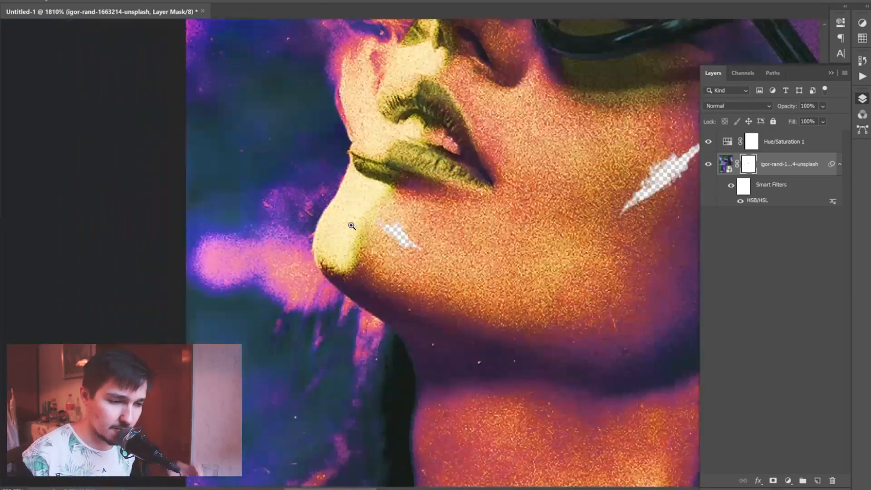
key(ctrl+0)
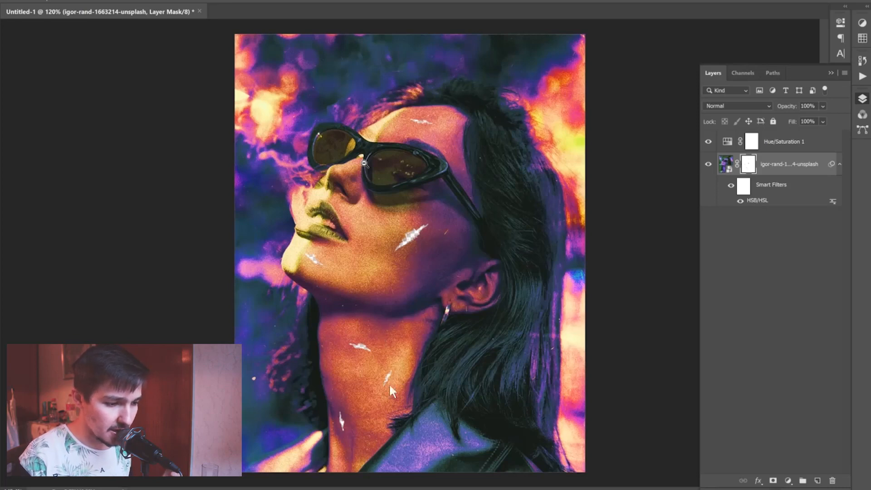
Step: Create a white Solid Color fill layer and place it beneath the portrait layer
click(789, 480)
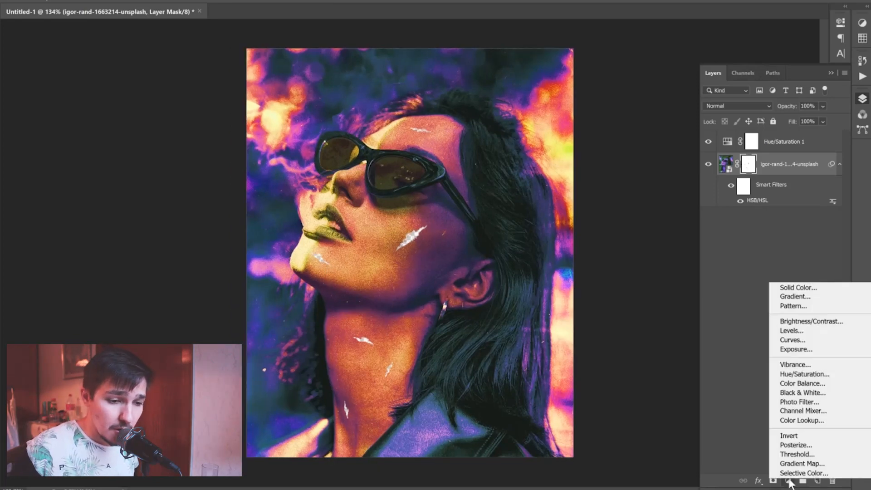
click(790, 287)
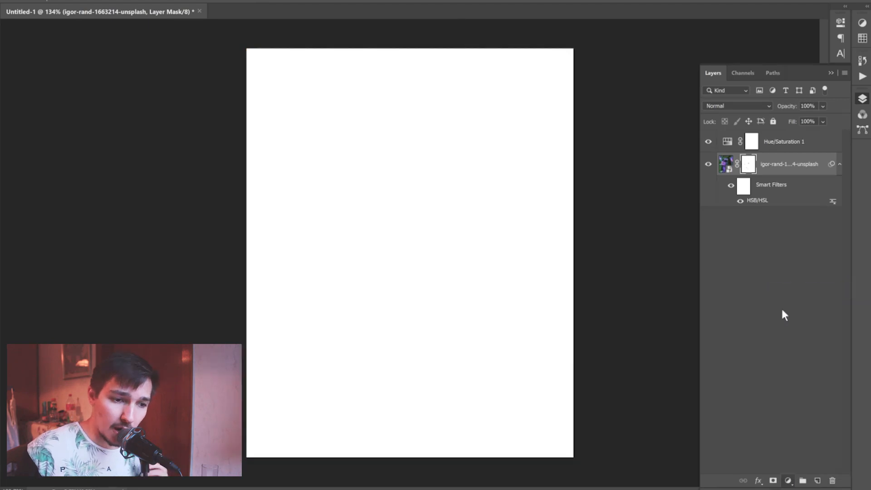
click(836, 169)
drag(785, 172, 795, 249)
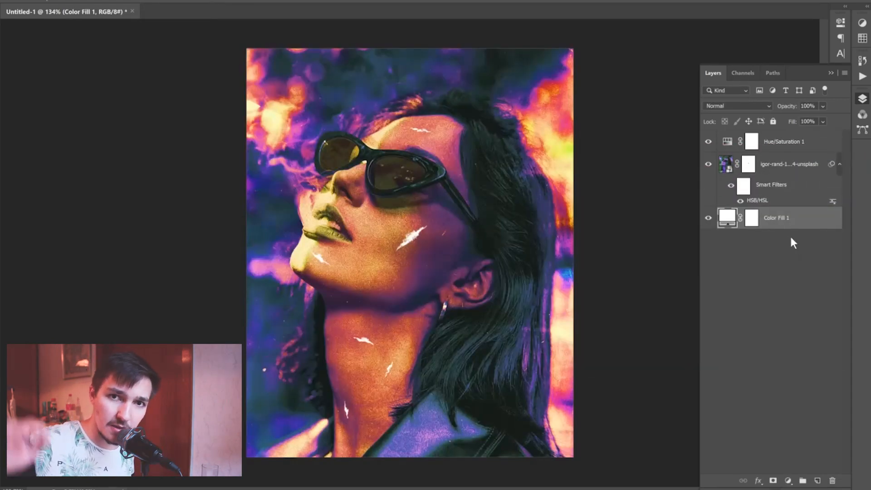
Step: Change the fill layer beneath the portrait to a light pink so the cracks are tinted
double_click(726, 217)
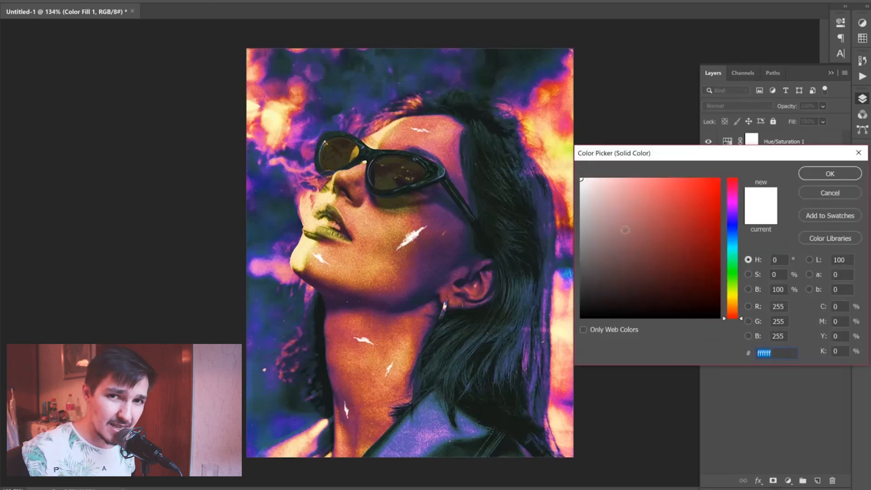
mouse_move(612, 196)
mouse_down()
mouse_move(616, 174)
mouse_move(648, 190)
mouse_up()
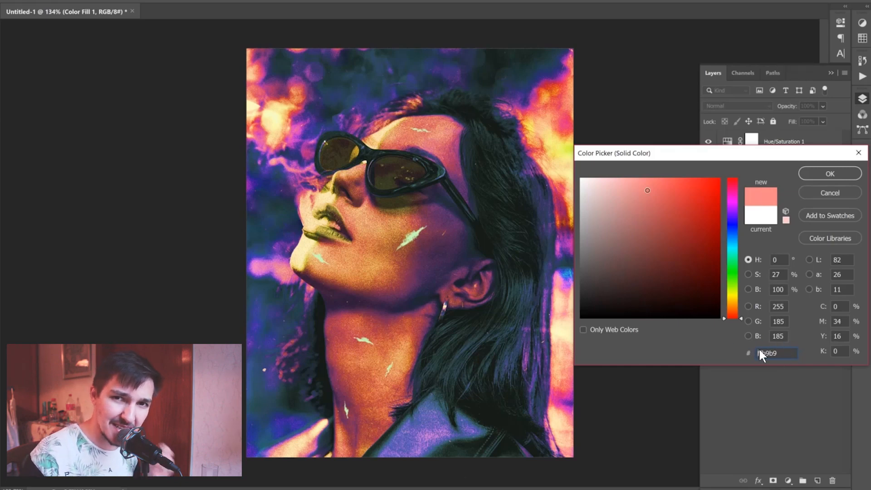
drag(733, 306, 733, 266)
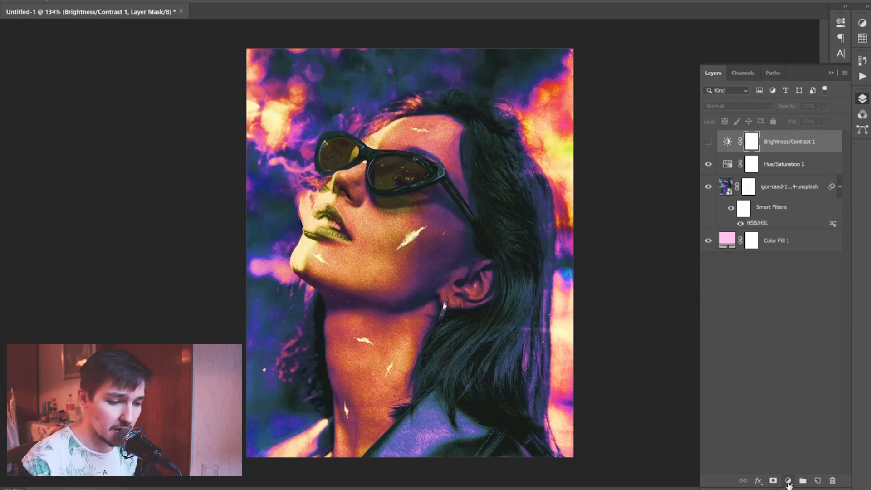
Step: Add an Exposure adjustment layer on top with raised exposure and invert its mask to black
click(788, 481)
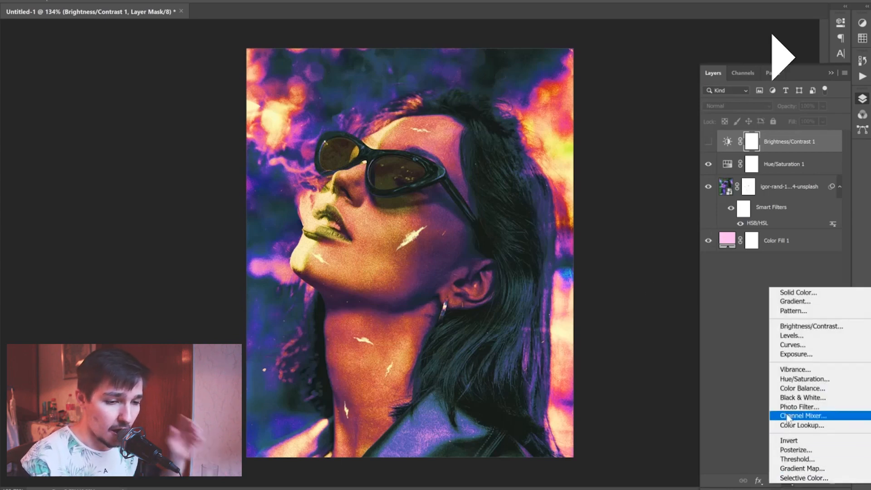
click(793, 355)
drag(747, 81, 777, 83)
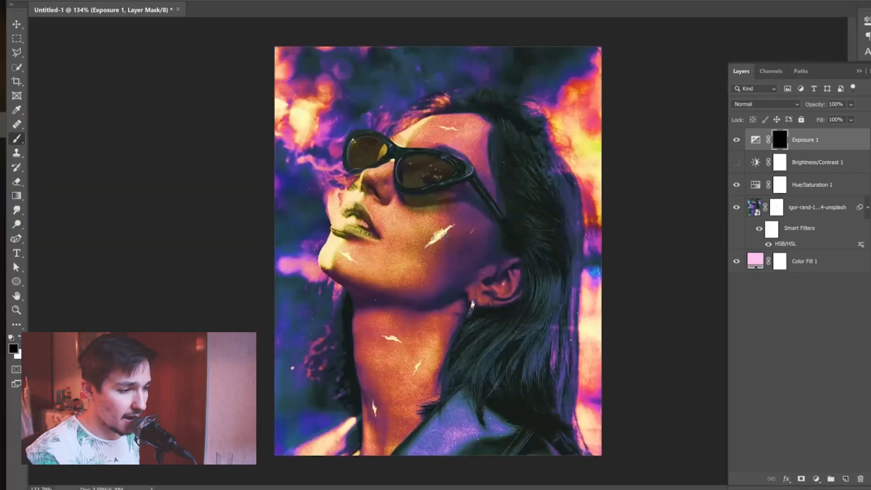
Step: Set up a white soft round brush with 0% hardness and a size of 25 px for painting on the Exposure mask
key(x)
key(F5)
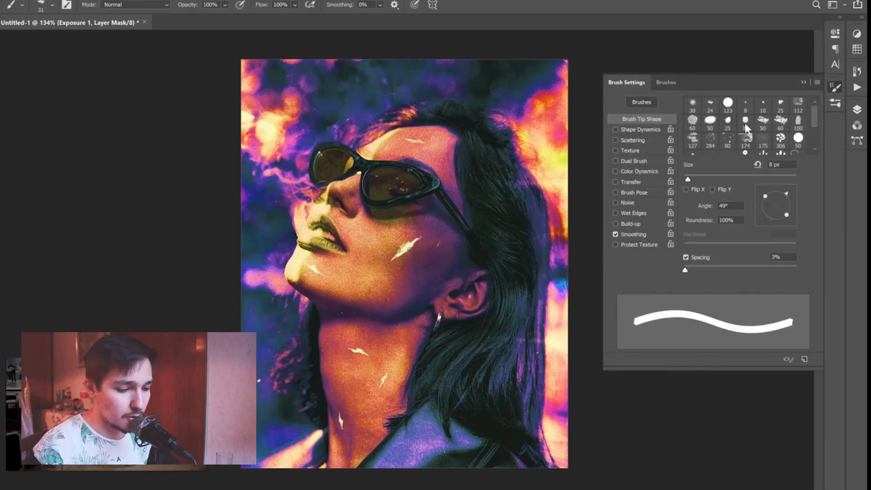
key(space)
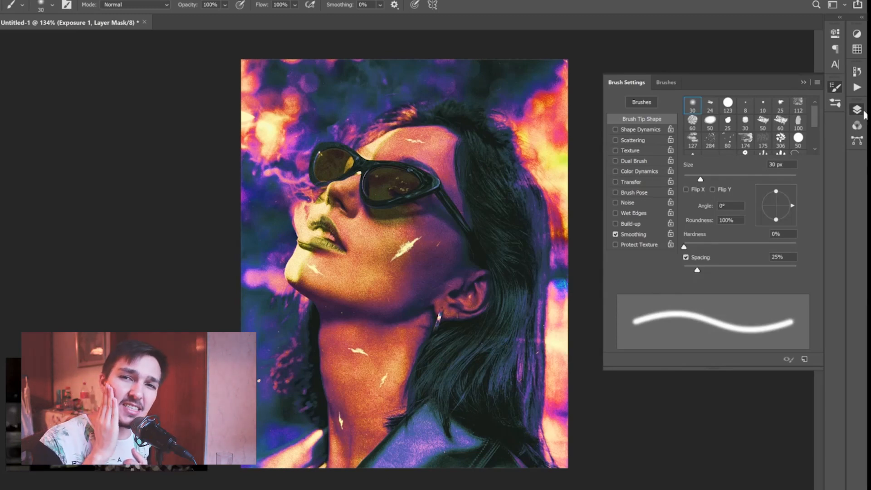
click(858, 110)
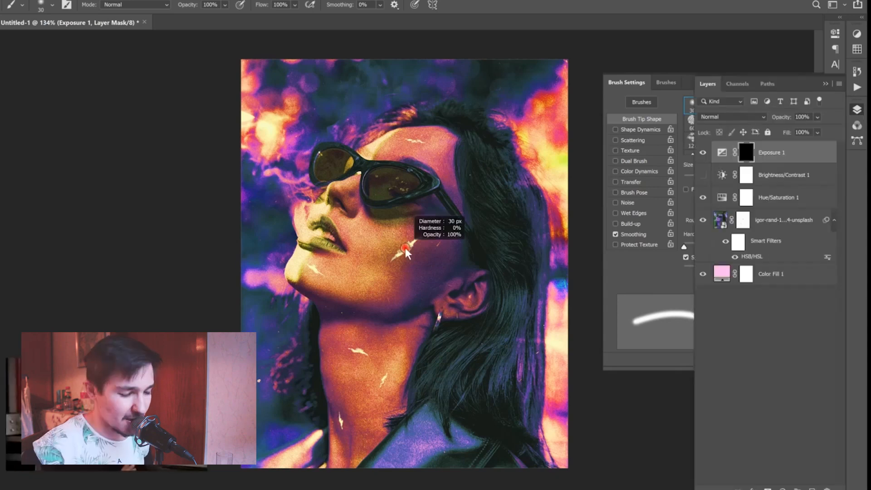
drag(405, 249, 403, 249)
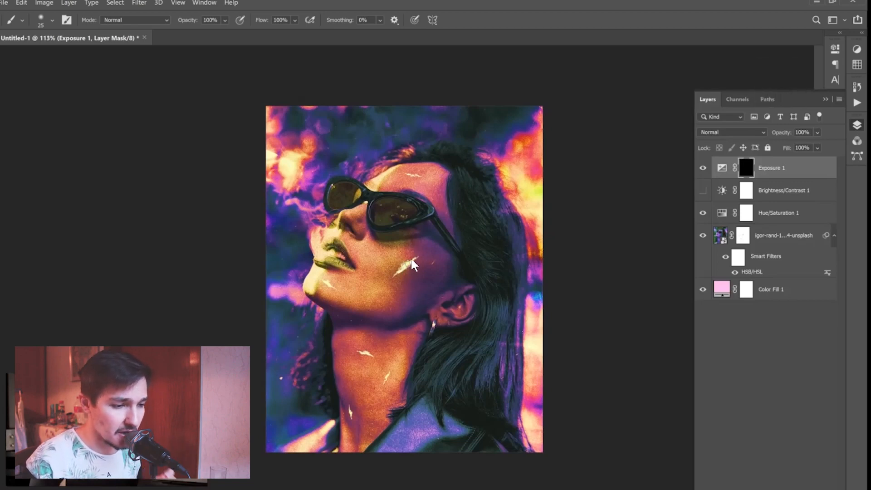
Step: Paint a straight light beam on the Exposure mask from the cheek crack out past the canvas's right edge
click(407, 268)
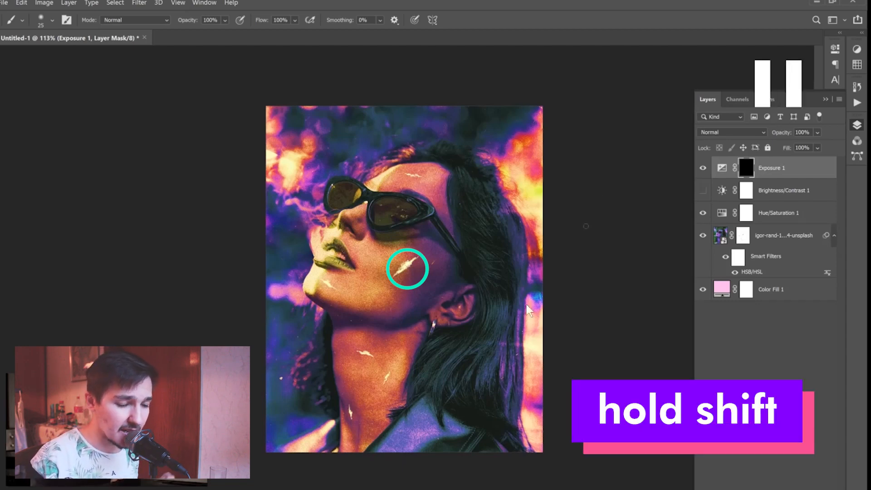
click(586, 260)
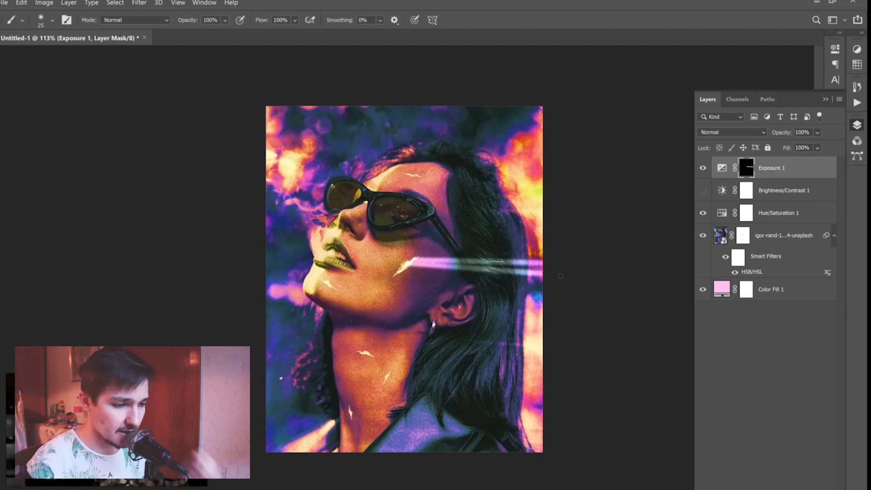
Step: Paint additional straight light beams on the Exposure mask, fanning out from the cheek crack past the canvas's right edge
shift+click(562, 291)
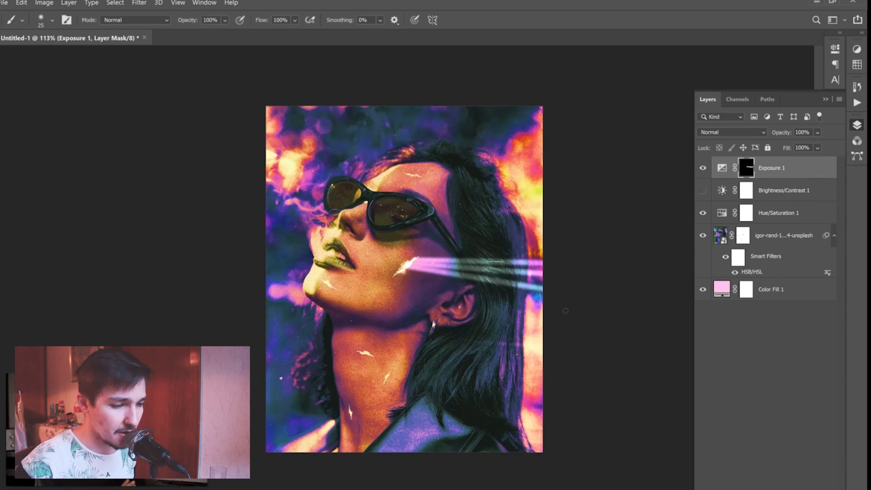
shift+click(566, 311)
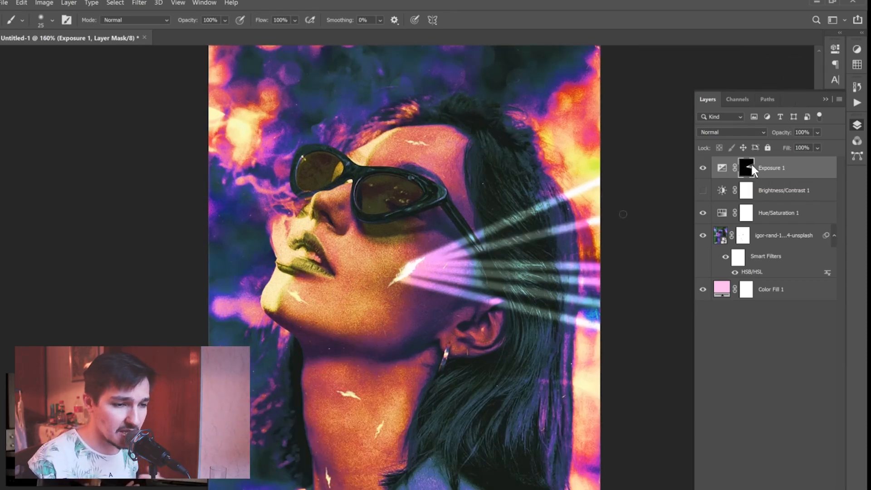
Step: Apply a Motion Blur with a distance of 68 pixels to the Exposure 1 mask, adjusting the angle to suit the cheek beams
click(139, 3)
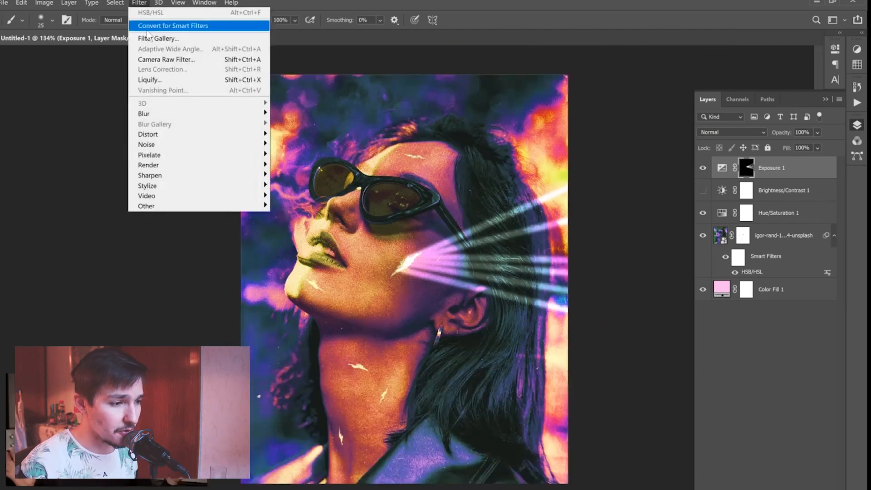
mouse_move(241, 115)
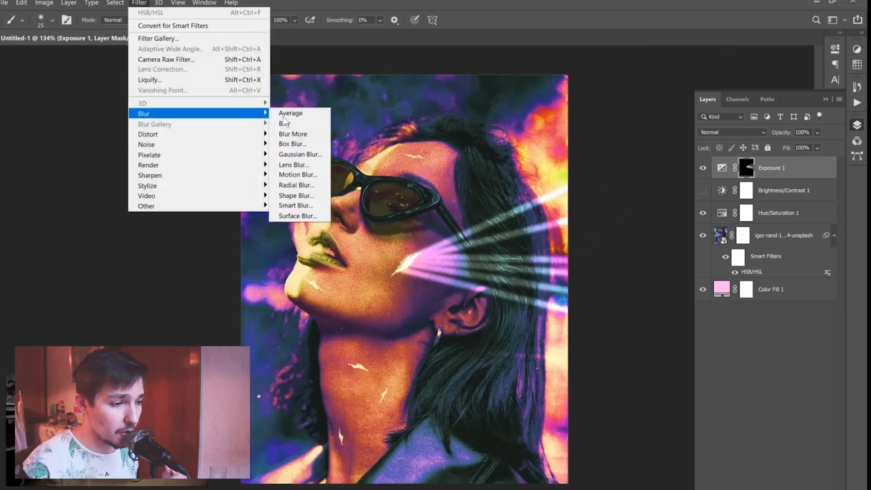
click(293, 175)
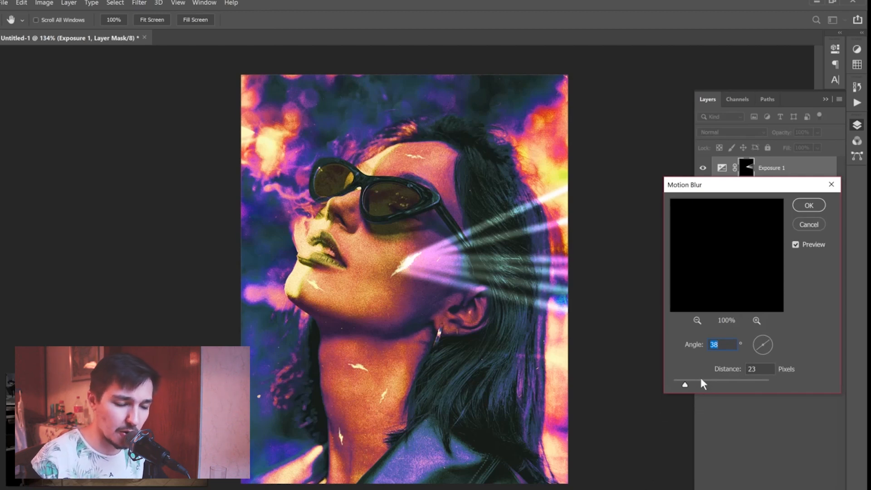
drag(685, 385, 703, 387)
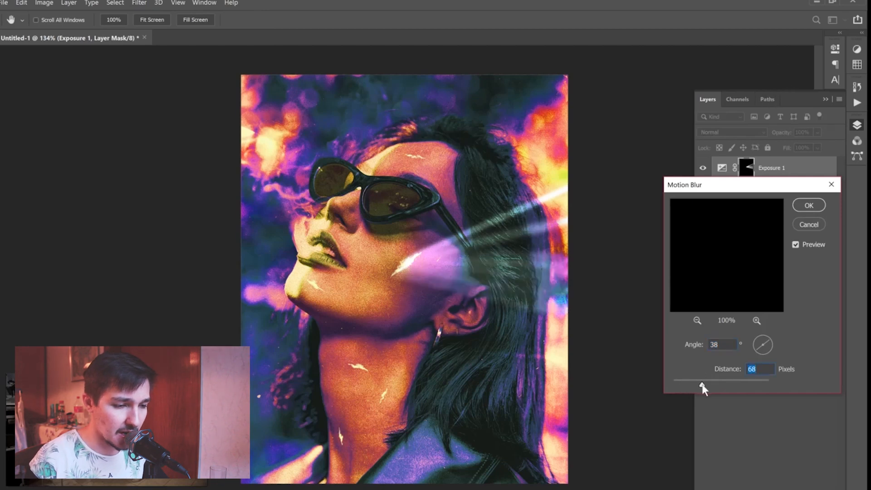
drag(762, 346, 770, 342)
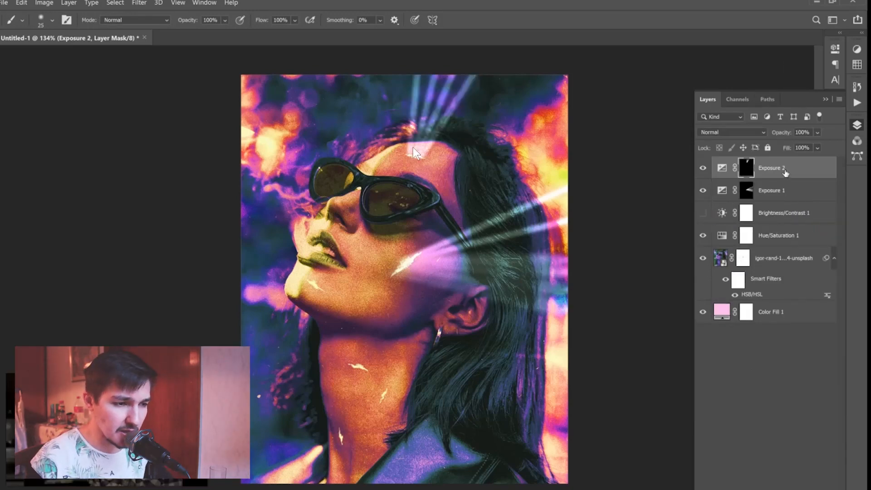
Step: Apply a Motion Blur to the forehead light beams on the Exposure 2 mask
click(140, 2)
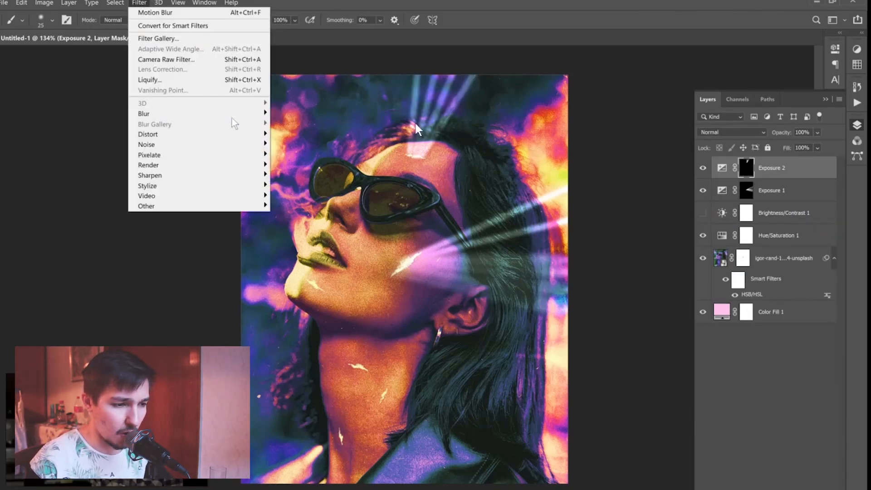
mouse_move(236, 114)
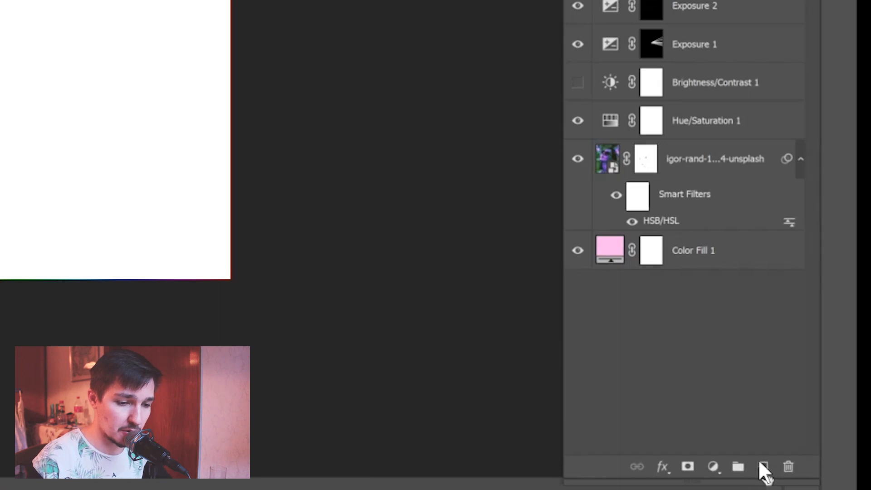
Step: Add a new layer on top and fill it with a linear rainbow gradient running from the canvas's left edge to its right edge
click(767, 473)
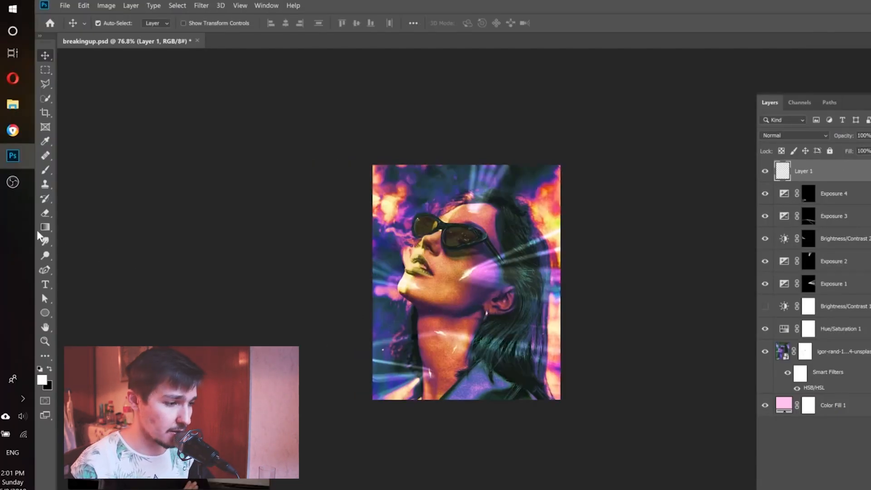
click(45, 228)
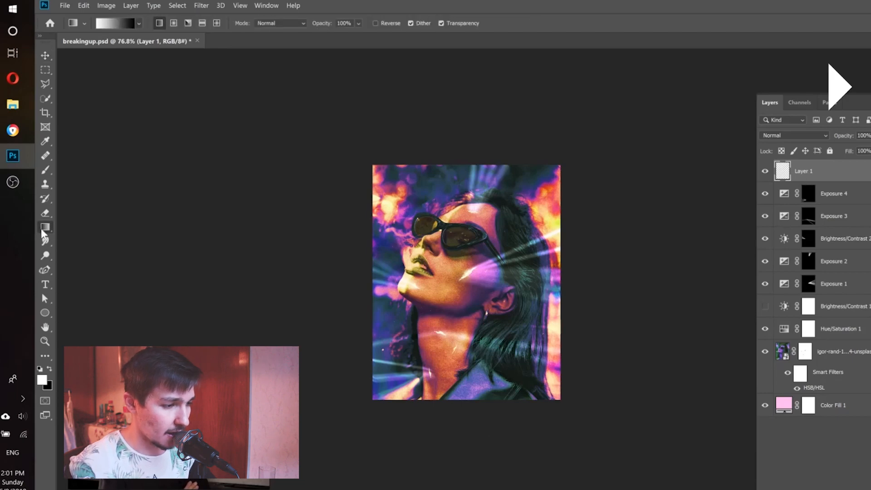
click(134, 26)
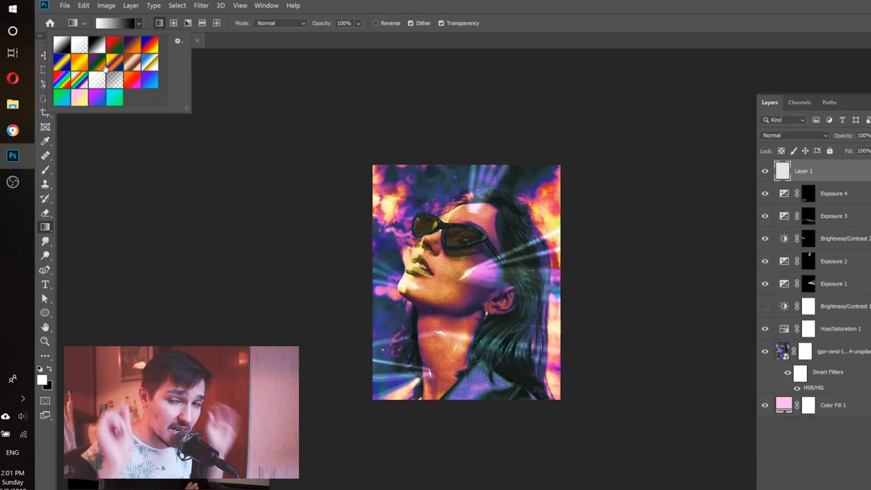
click(62, 80)
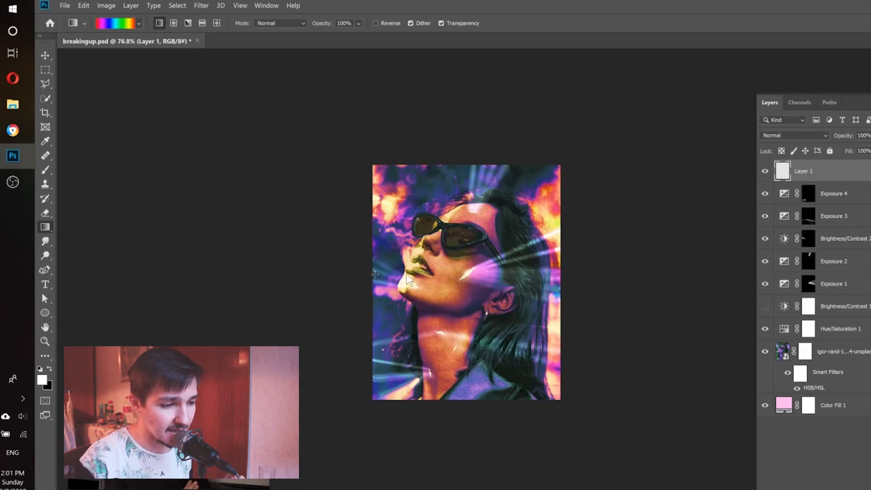
drag(375, 274, 559, 277)
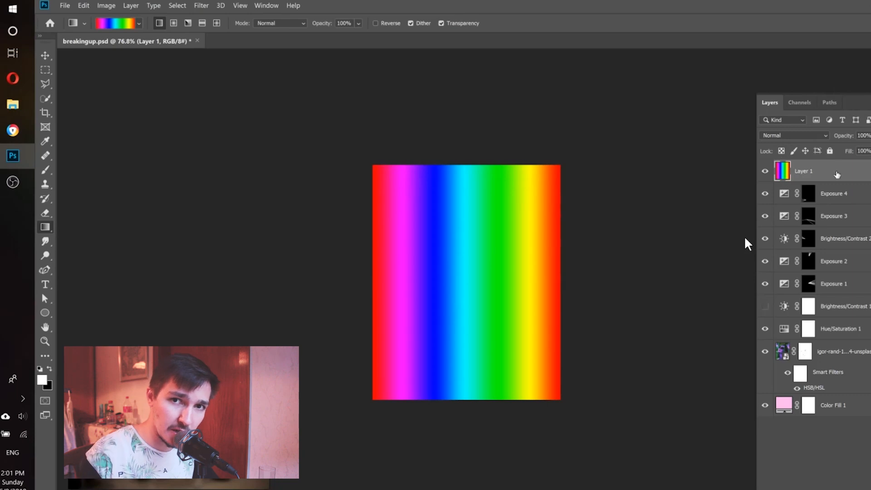
Step: Convert the rainbow gradient layer to a smart object and switch to the Move tool
right_click(853, 172)
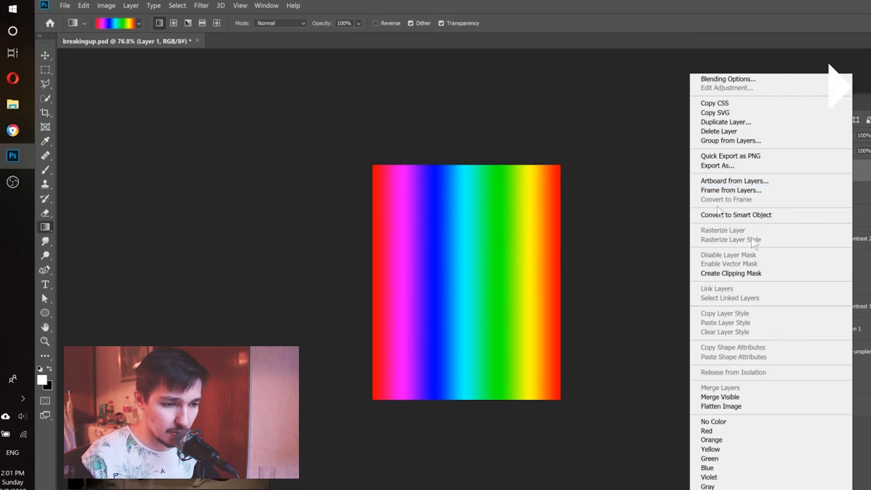
click(764, 221)
key(v)
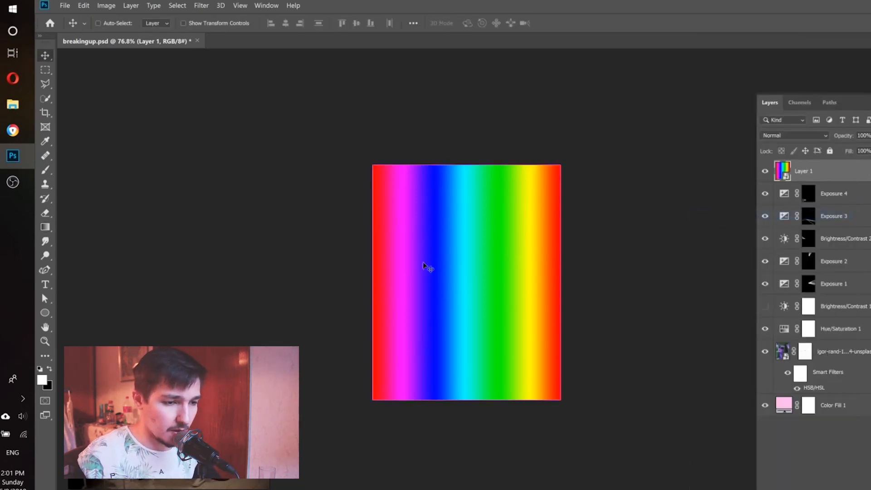
Step: Transform the rainbow layer into a narrow vertical stripe of about 13% width and 57% height
key(ctrl+t)
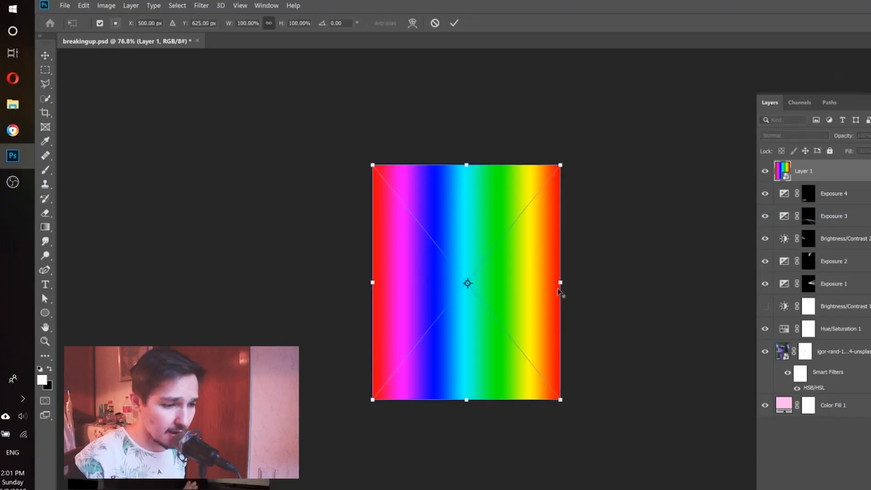
alt+click(541, 291)
key(ctrl+z)
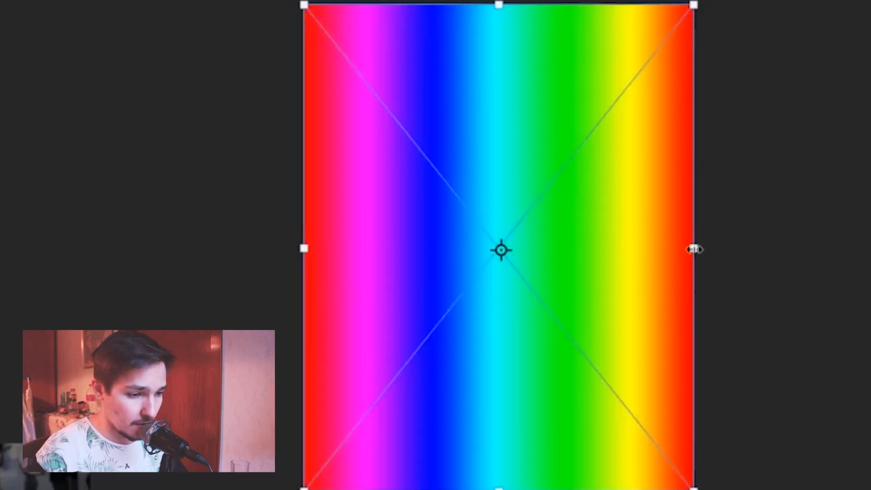
drag(561, 284, 493, 284)
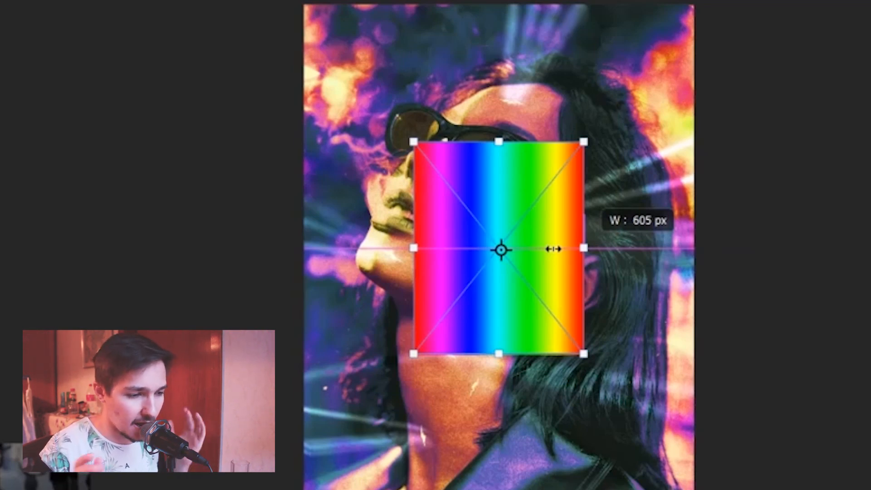
drag(553, 249, 538, 249)
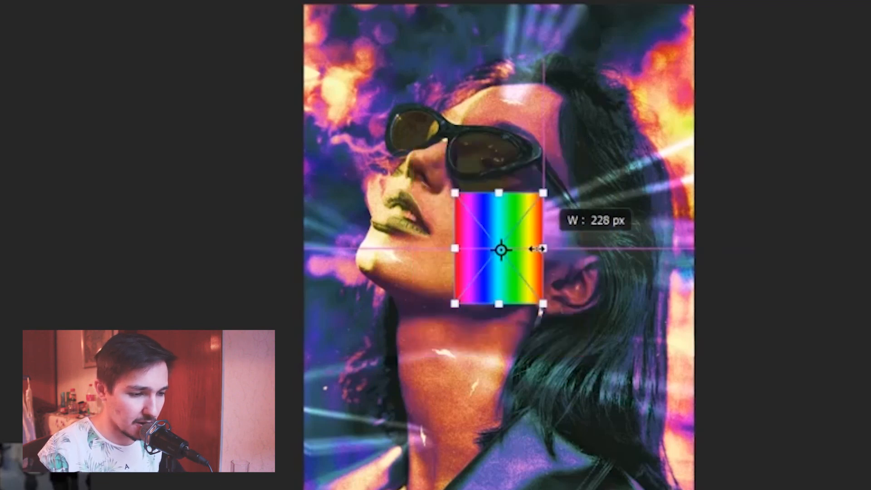
key(shift)
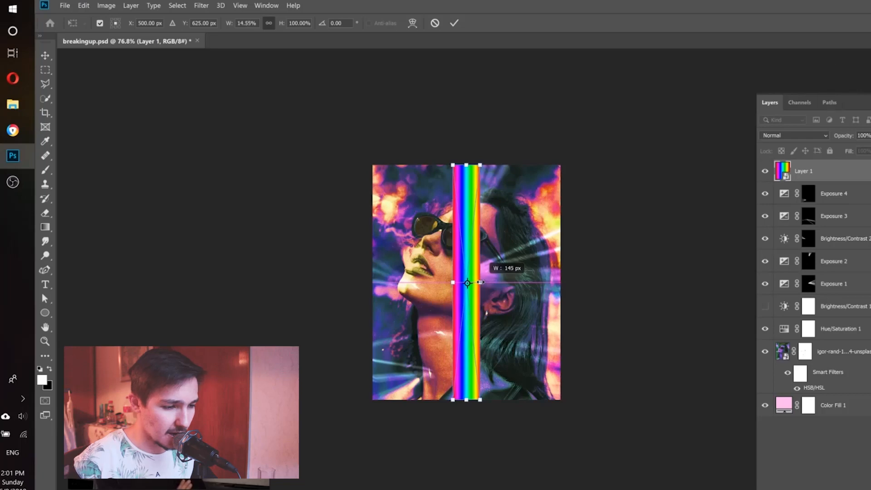
mouse_move(481, 283)
mouse_down()
mouse_move(528, 283)
mouse_move(487, 285)
mouse_up()
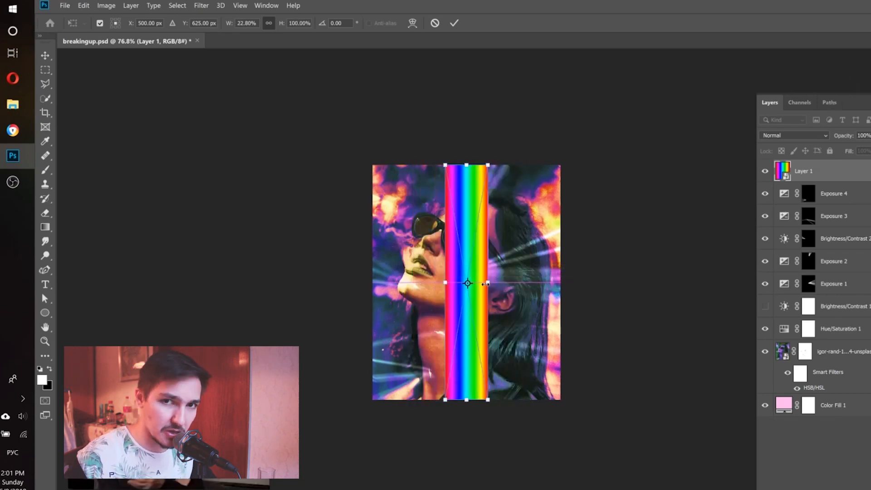
drag(468, 165, 458, 263)
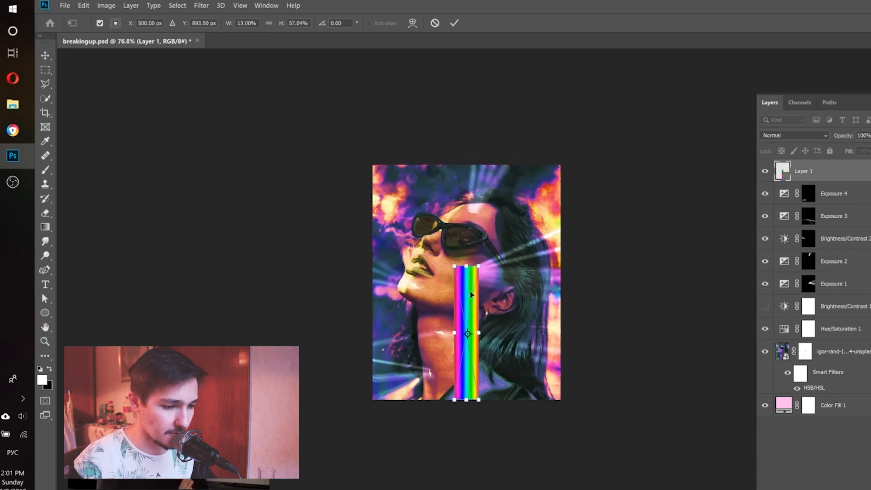
Step: Place the rainbow stripe's lower end on the front sunglass lens and slant its upper end past the canvas's upper-left corner
drag(470, 298, 428, 221)
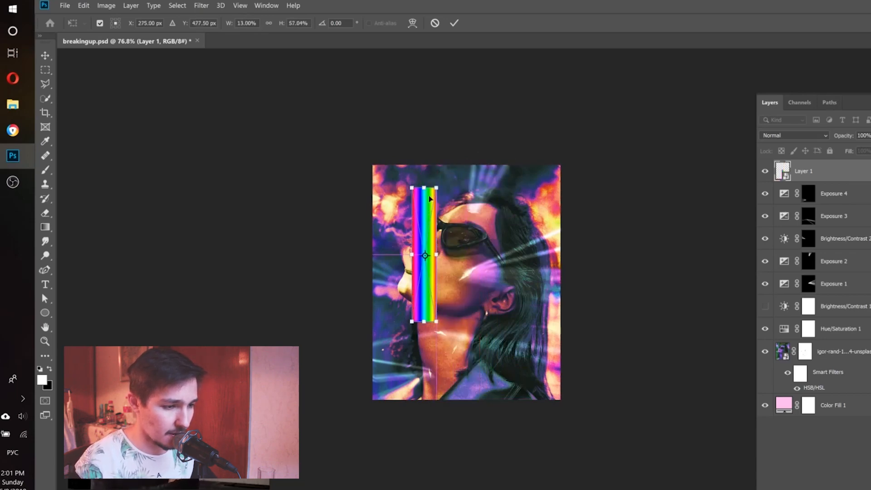
drag(434, 256, 429, 255)
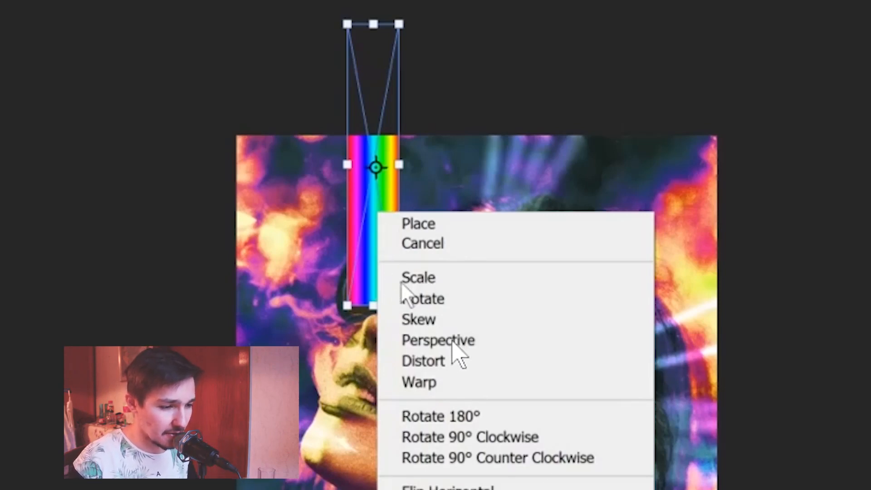
click(415, 341)
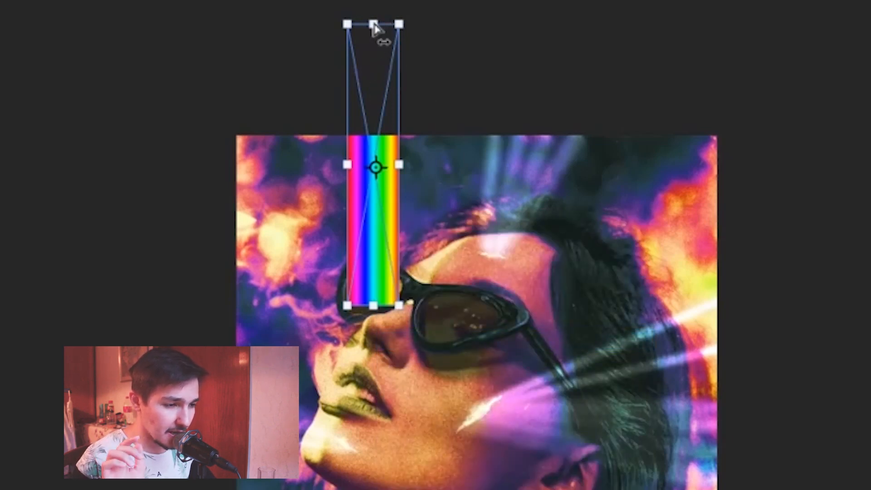
drag(373, 26, 174, 87)
drag(162, 94, 175, 97)
Step: Scale the slanted rainbow to about 13.3% width and 58.2% height, then shift it slightly left to line up with the front lens
right_click(304, 211)
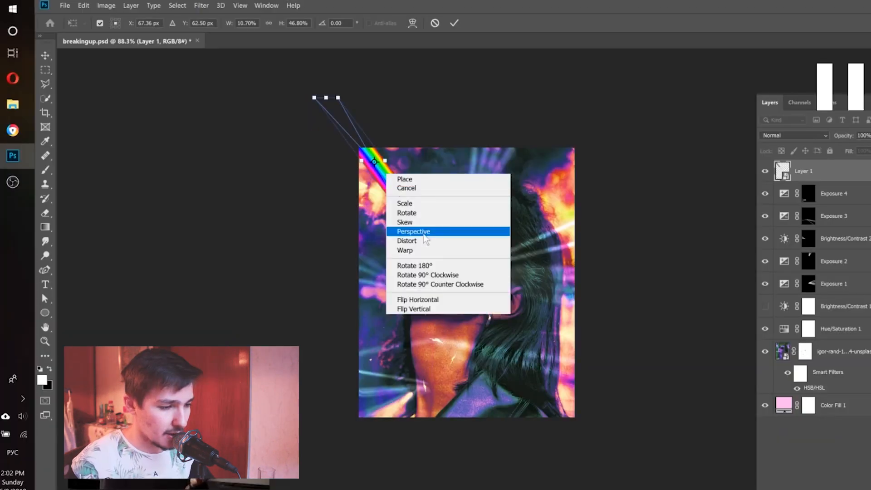
click(406, 203)
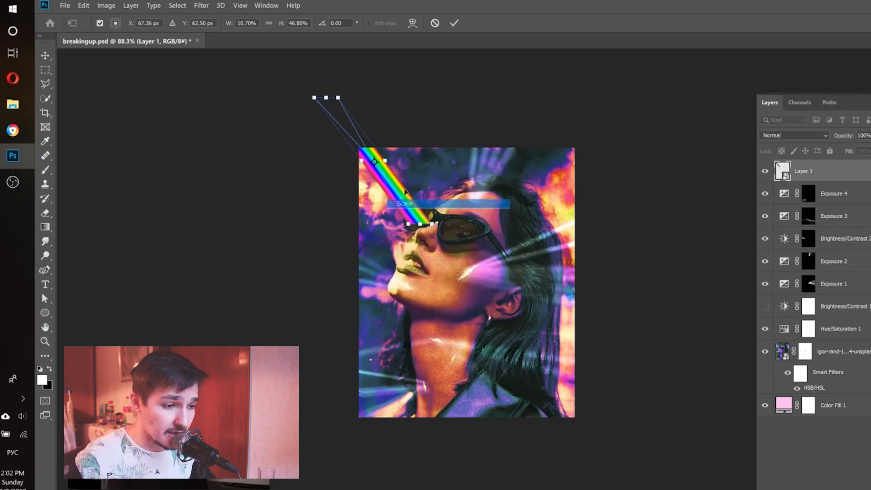
drag(389, 160, 398, 169)
drag(411, 222, 409, 200)
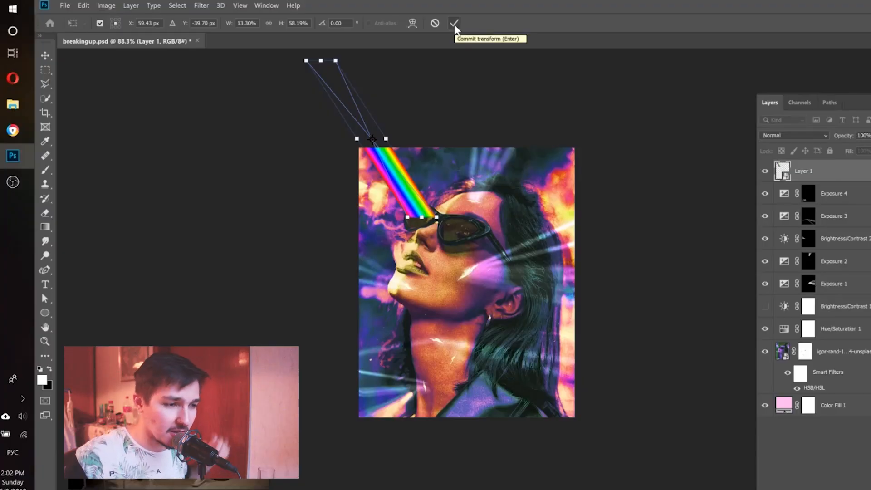
click(454, 23)
drag(411, 198, 407, 197)
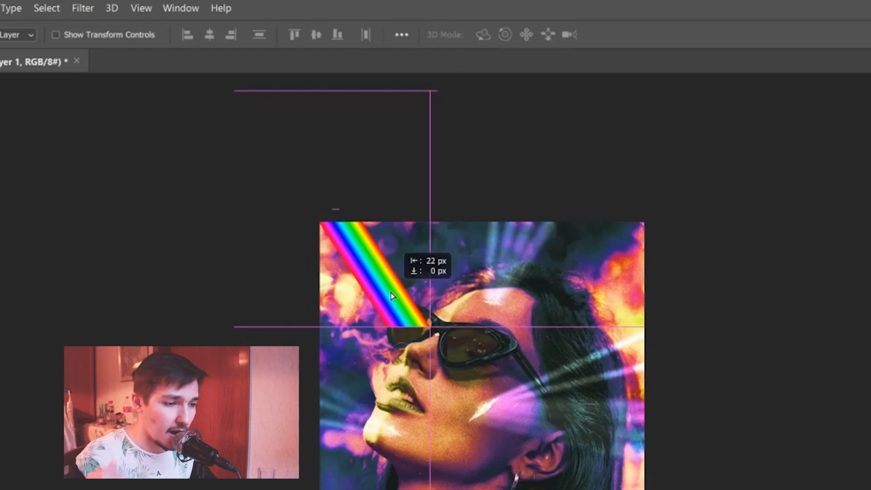
drag(393, 296, 393, 297)
Step: Start a Motion Blur on the rainbow layer with an angle of -54° and a distance of 173 pixels
click(83, 7)
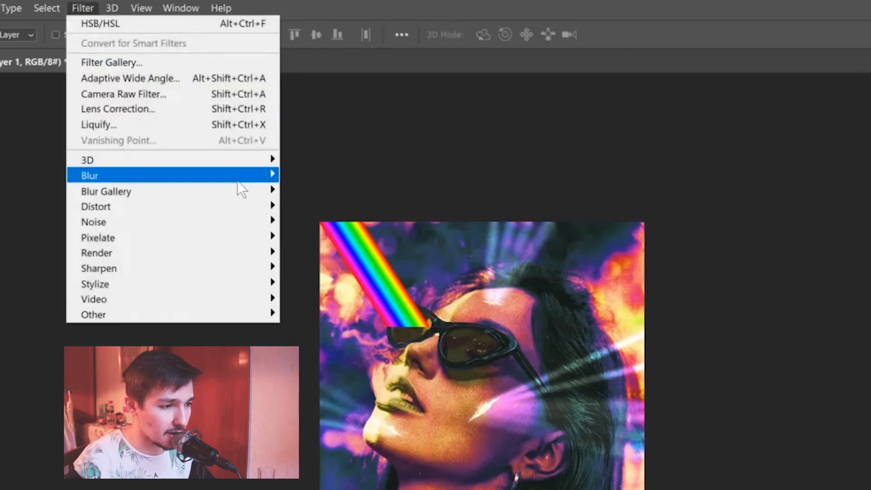
mouse_move(240, 181)
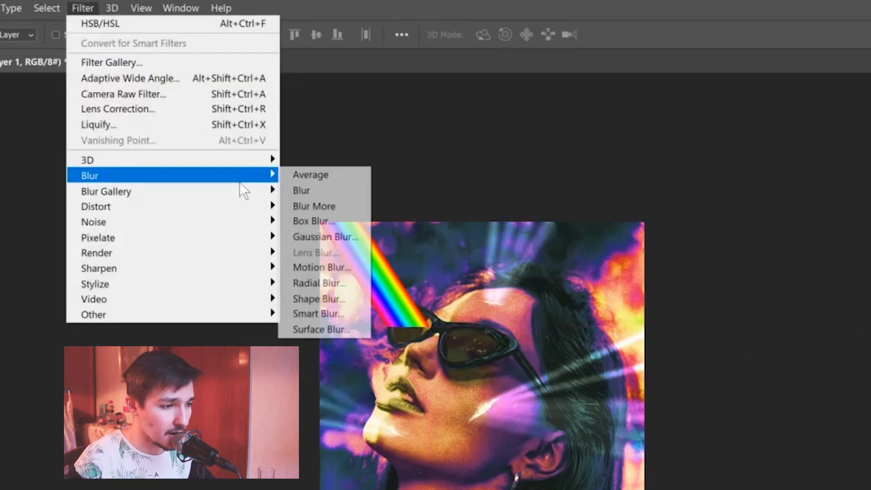
click(348, 271)
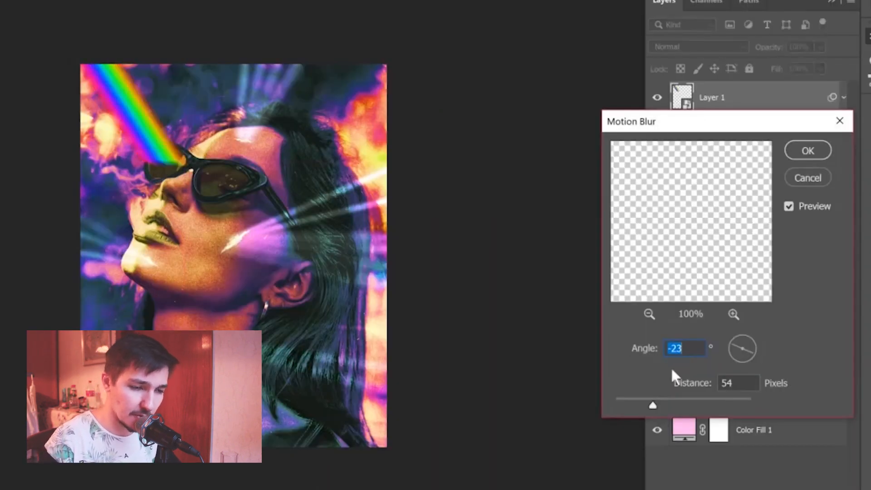
click(735, 339)
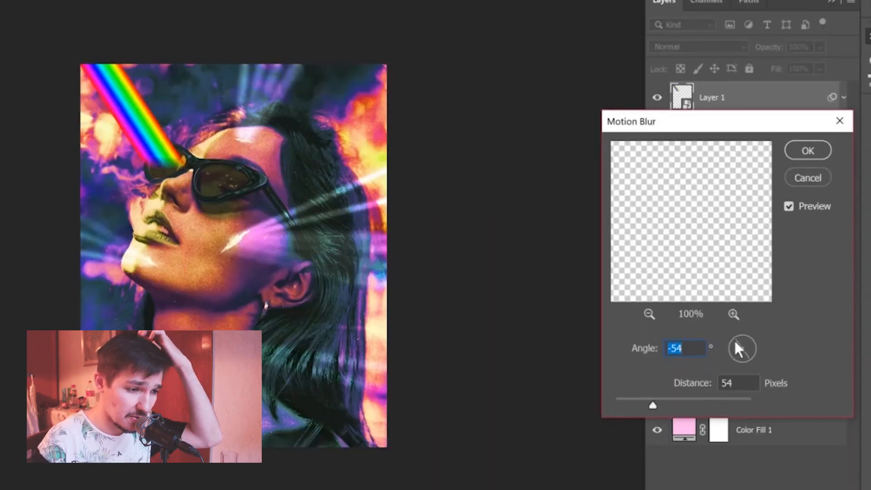
drag(652, 405, 668, 406)
click(679, 404)
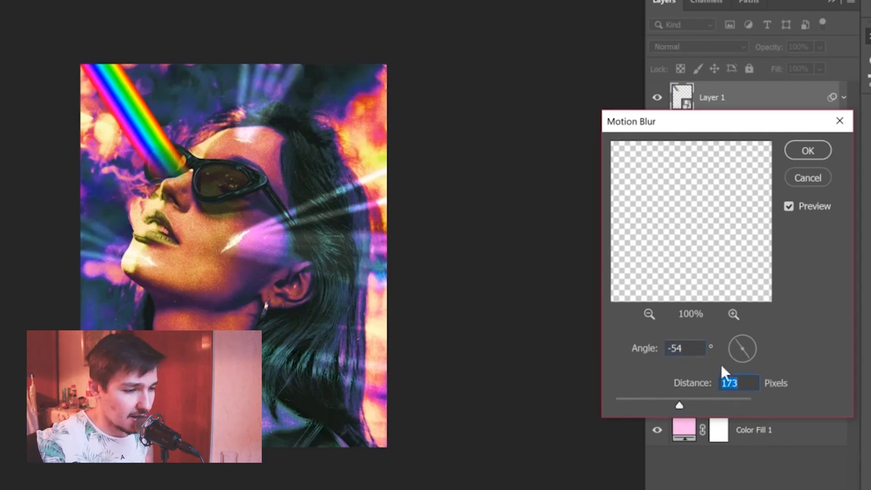
Step: Adjust the rainbow's Motion Blur to an angle of -81° and a distance of 103 pixels, and apply it
click(750, 340)
click(744, 345)
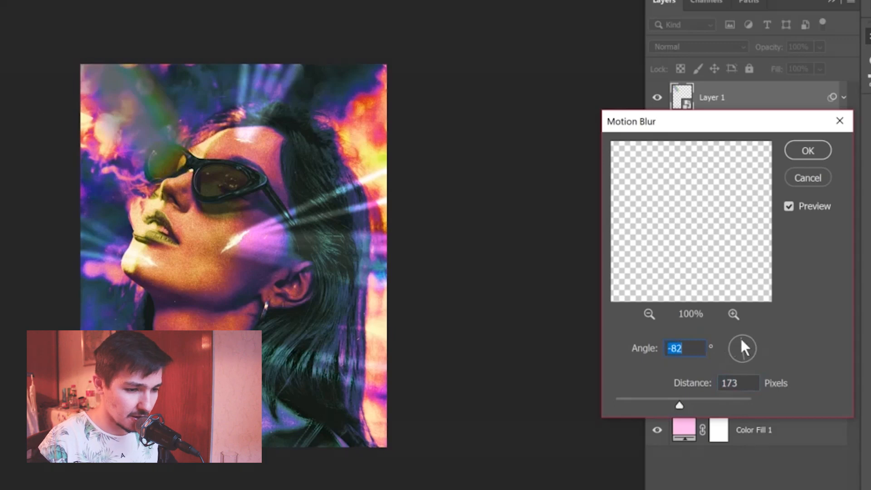
click(748, 339)
click(746, 338)
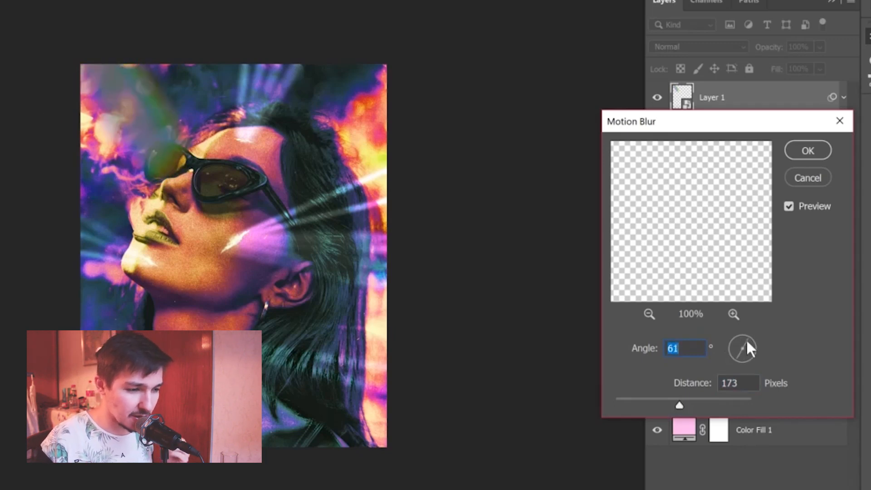
click(742, 335)
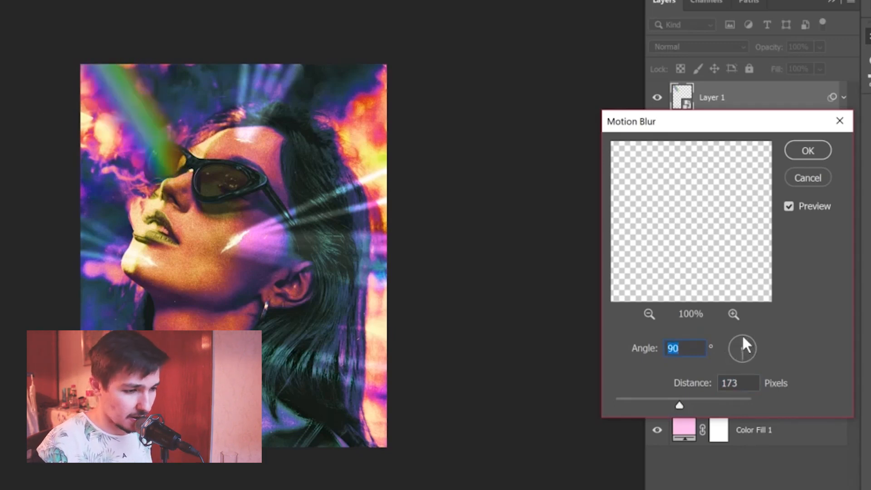
click(741, 340)
drag(679, 405, 663, 405)
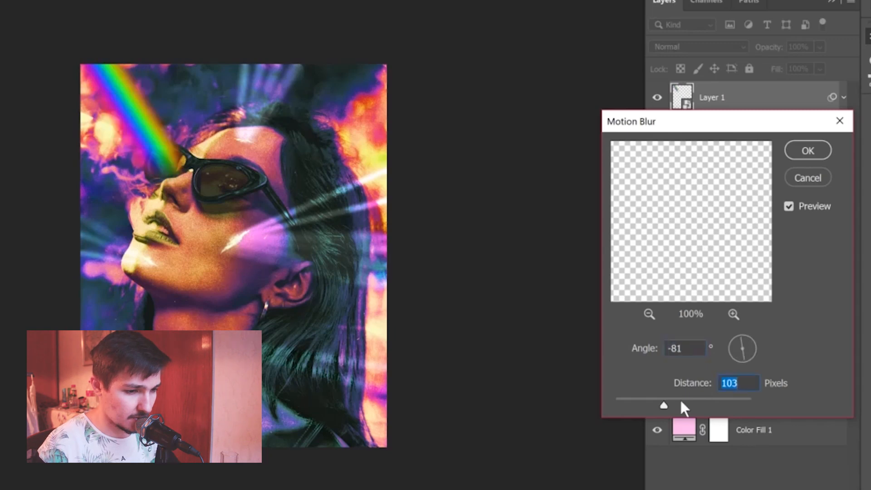
click(808, 153)
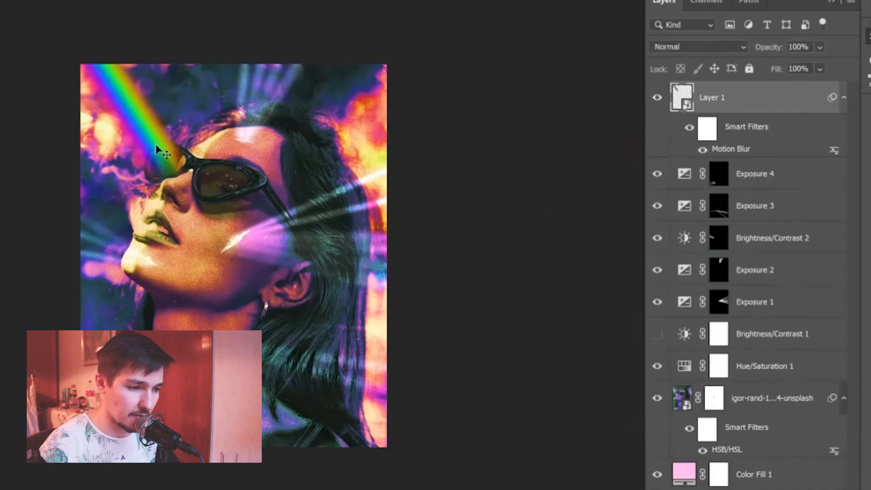
Step: Duplicate the blurred rainbow and place the copy on the other sunglass lens, about 201 px right and 56 px down
drag(158, 150, 226, 170)
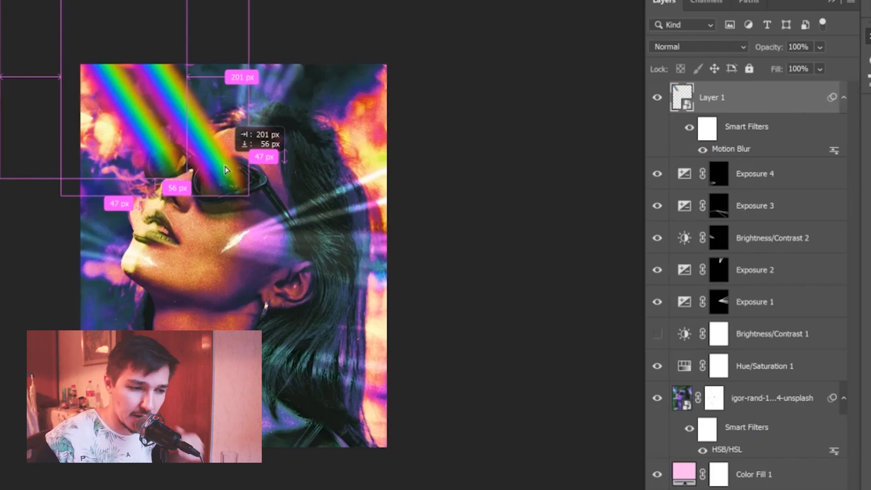
drag(225, 166, 227, 166)
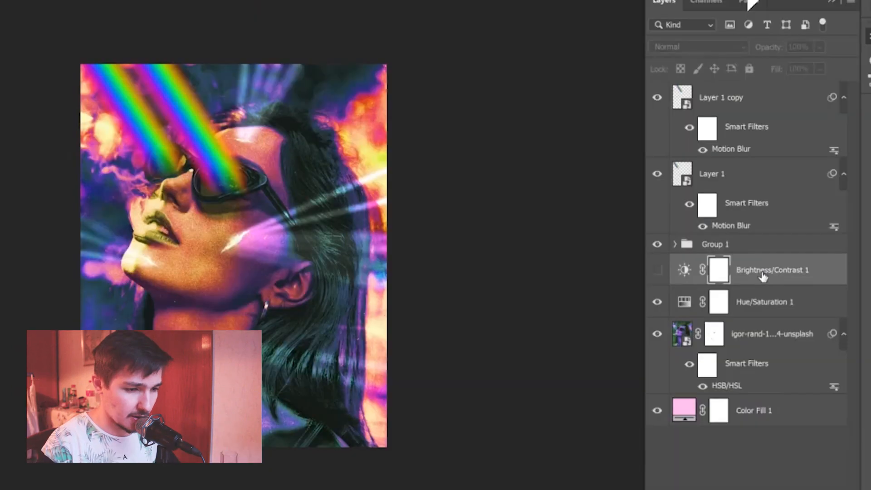
Step: Delete the Brightness/Contrast 1 adjustment layer, and hide Group 1 with the portrait photo layer made active
key(Delete)
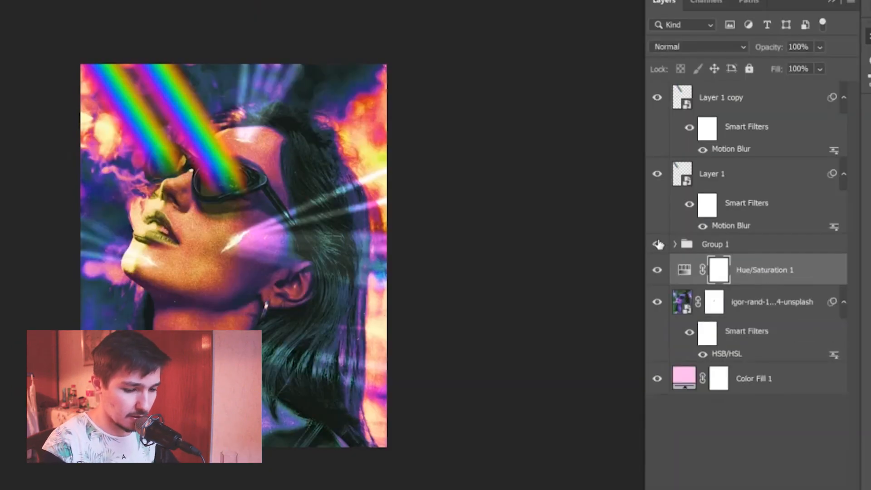
click(657, 245)
key(alt+[)
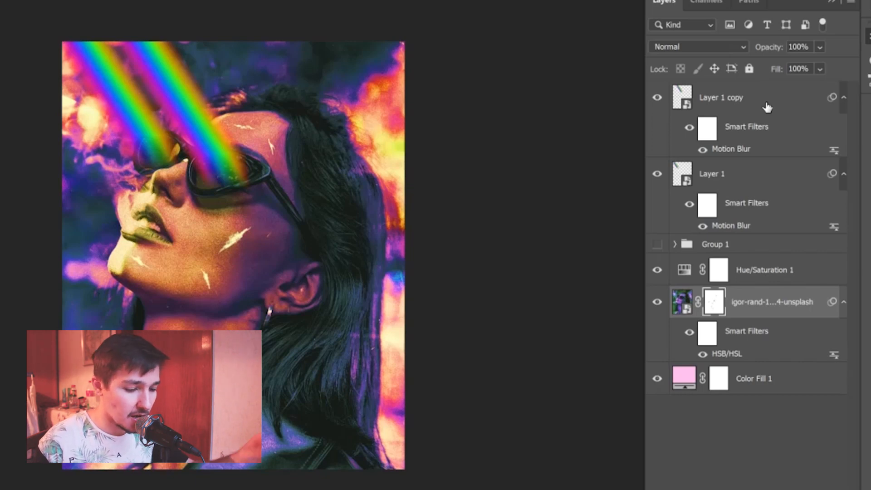
Step: Start Add Noise on the copied rainbow layer with a monochromatic amount of 8.69% and Uniform distribution
click(766, 107)
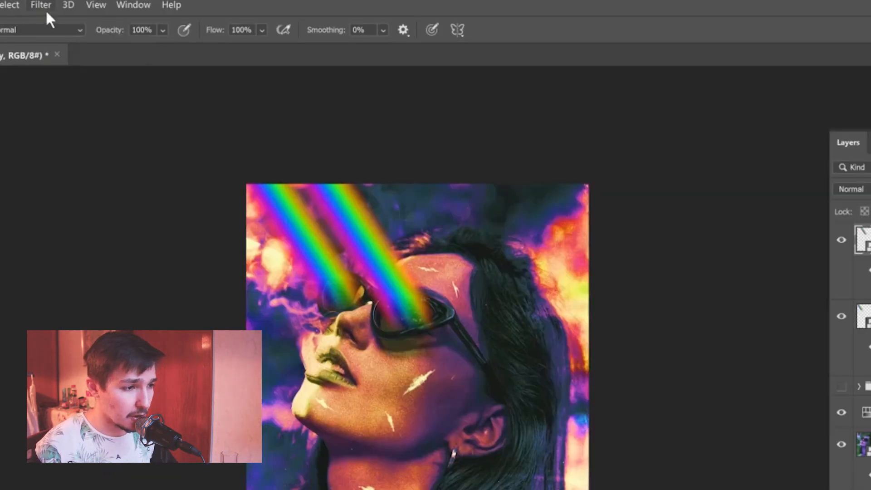
click(41, 5)
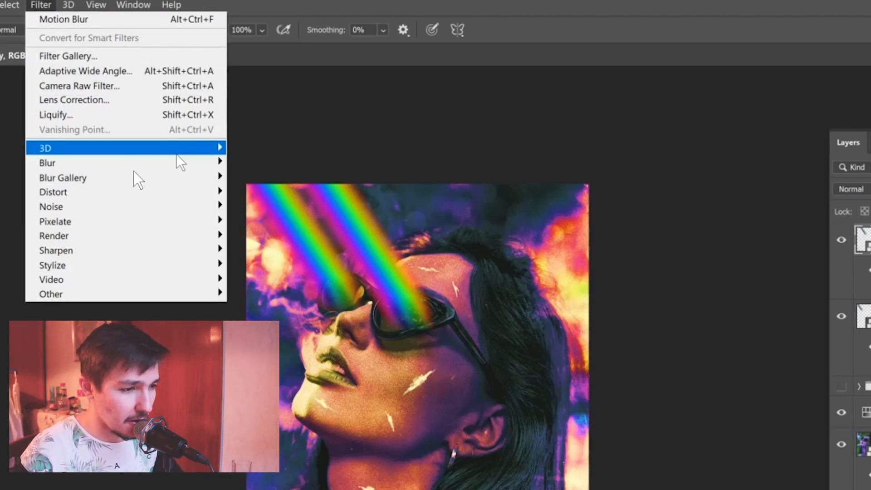
mouse_move(146, 206)
click(257, 205)
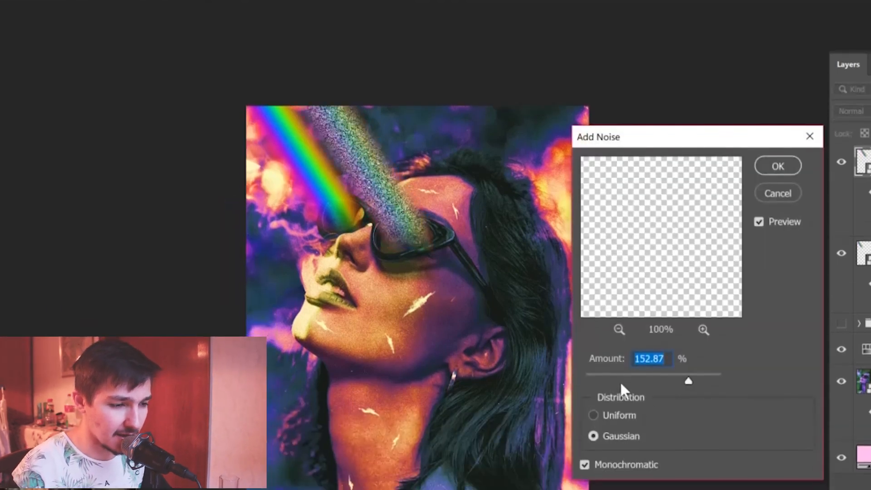
click(614, 379)
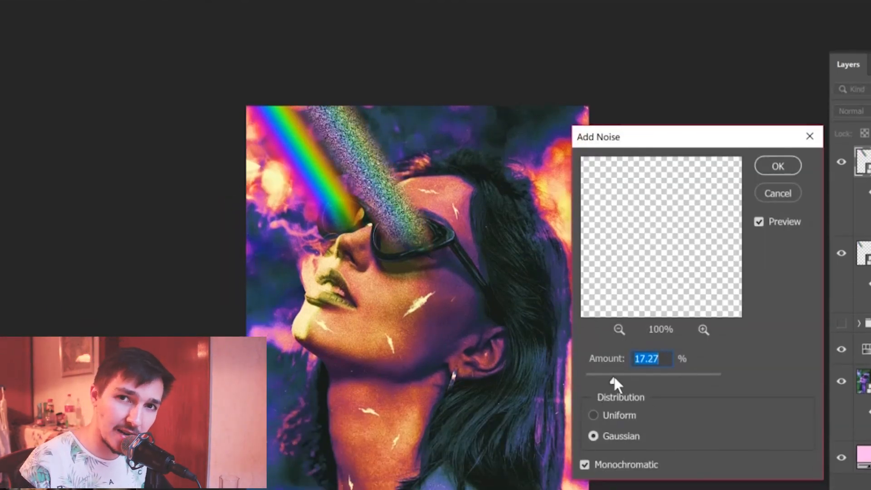
drag(614, 378, 599, 378)
click(605, 415)
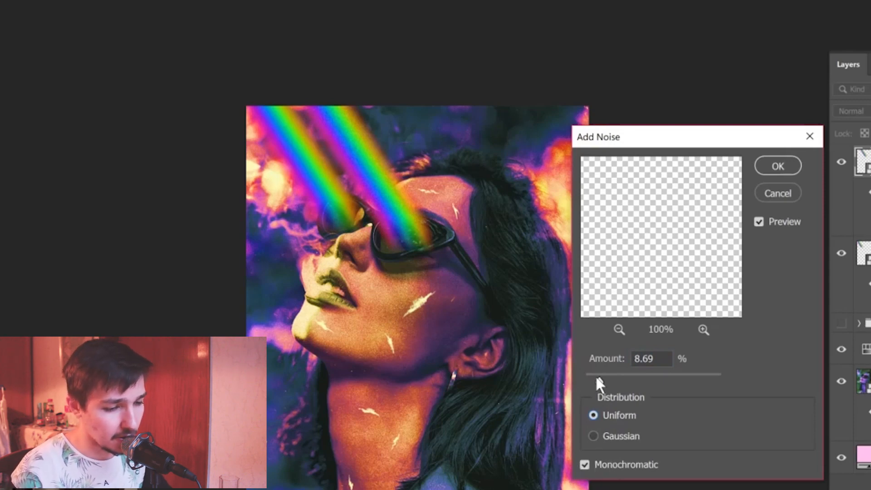
Step: Set the noise amount for the copied rainbow to 20% and apply the filter
drag(597, 378, 623, 380)
text(20)
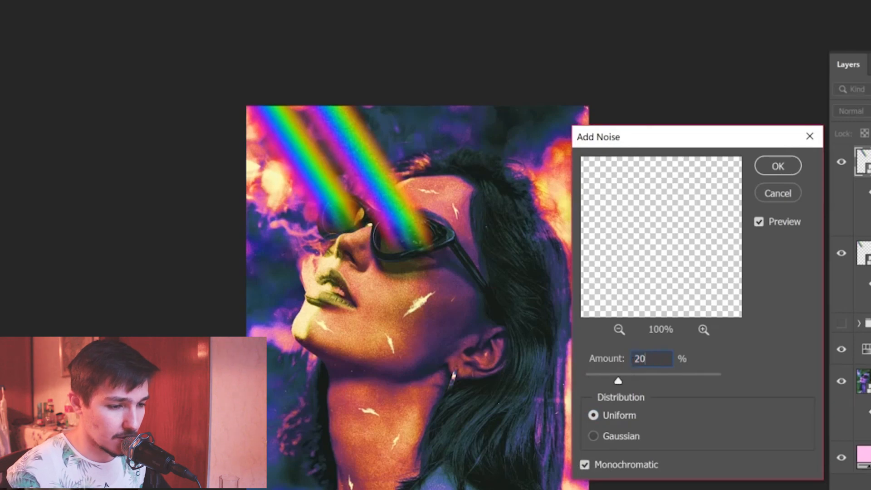
key(Return)
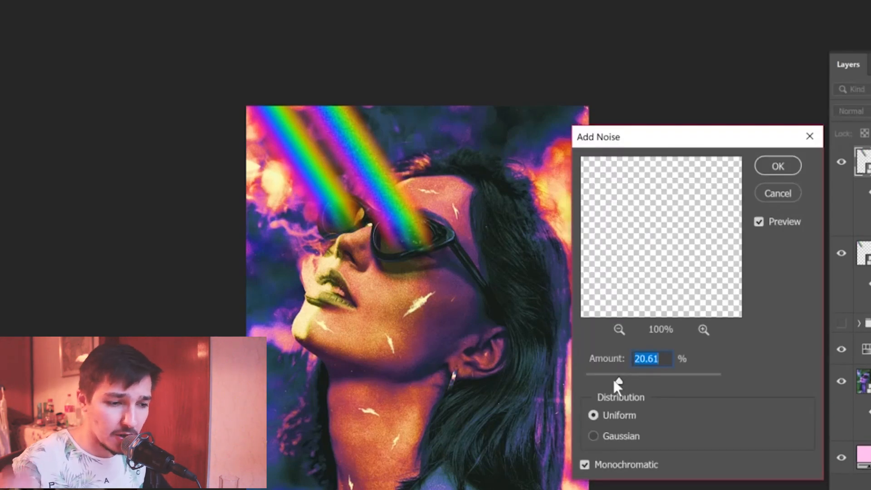
text(20)
key(Return)
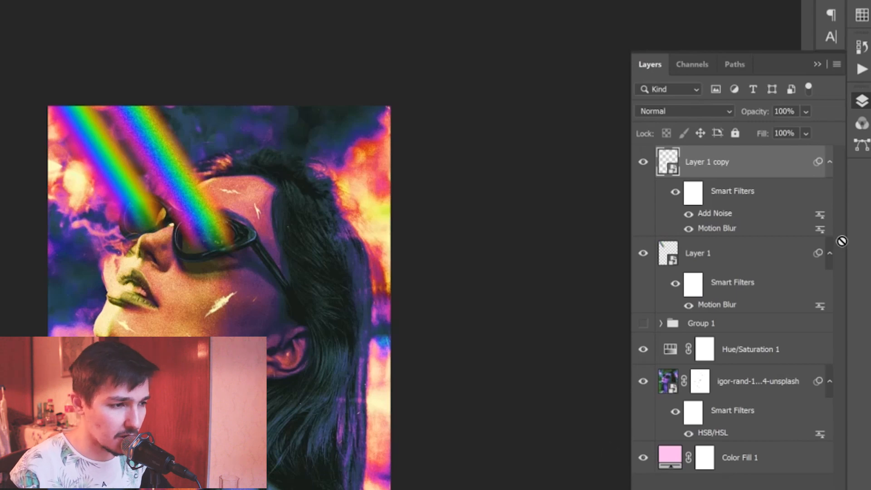
Step: Apply the same 20% uniform monochromatic Add Noise filter to the original rainbow, Layer 1
click(769, 257)
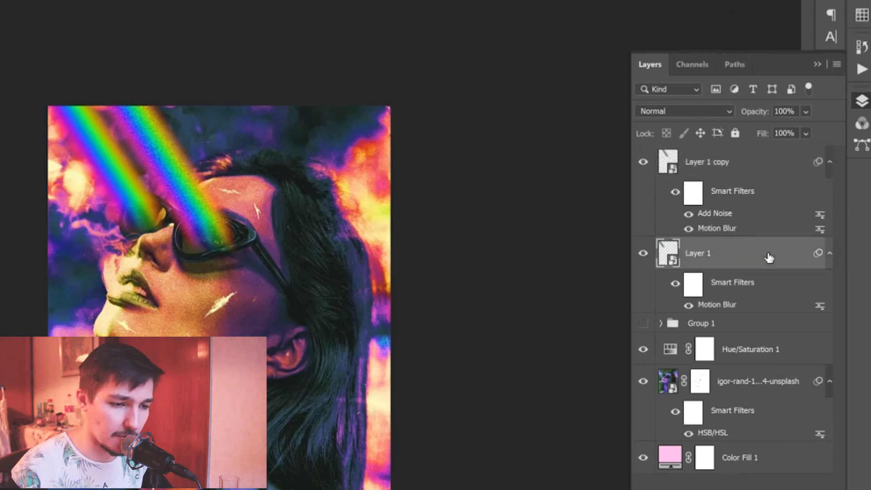
key(ctrl+alt+f)
key(Return)
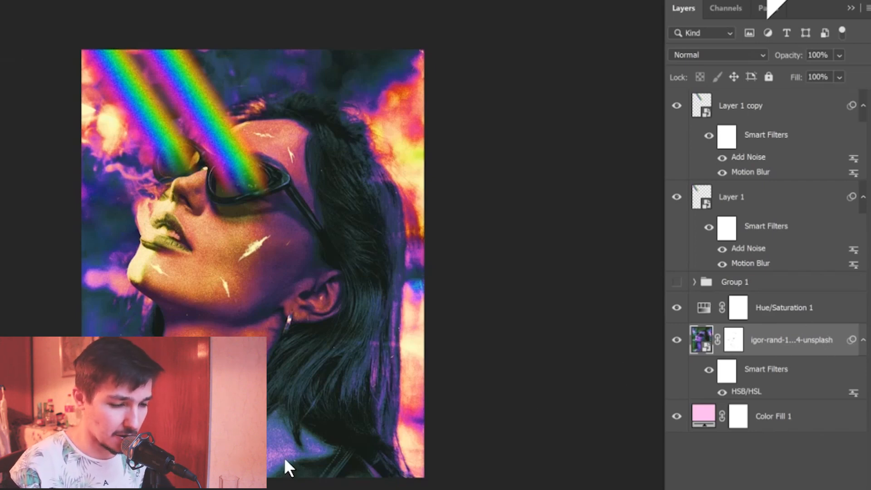
Step: Apply Add Noise to the portrait photo layer with a 16% amount, Uniform distribution and Monochromatic enabled
key(ctrl+alt+f)
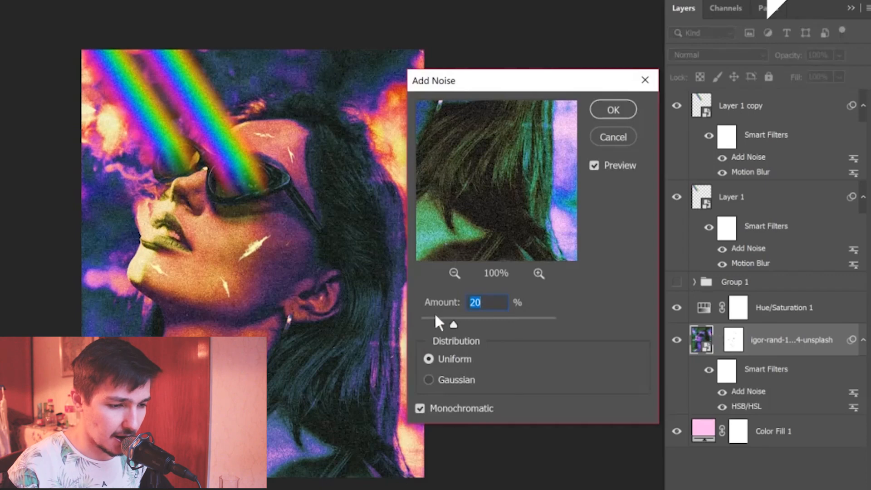
click(447, 323)
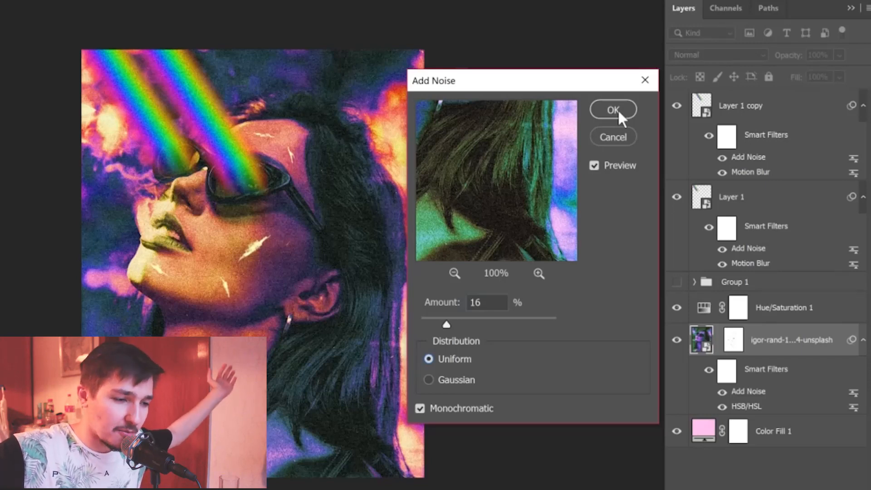
click(617, 109)
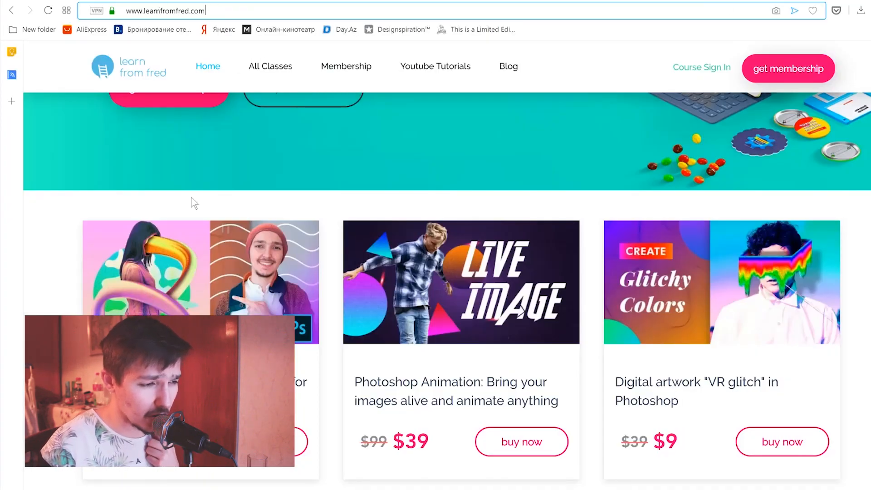
scroll(91, 310, down, 2)
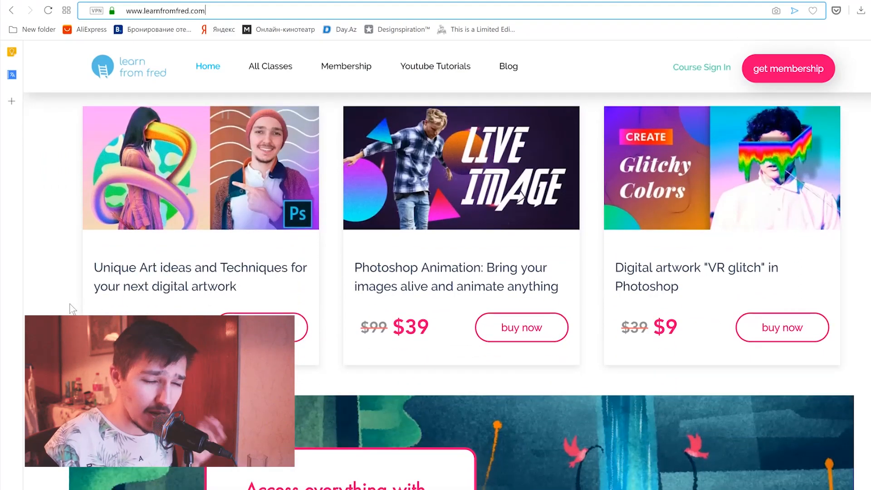